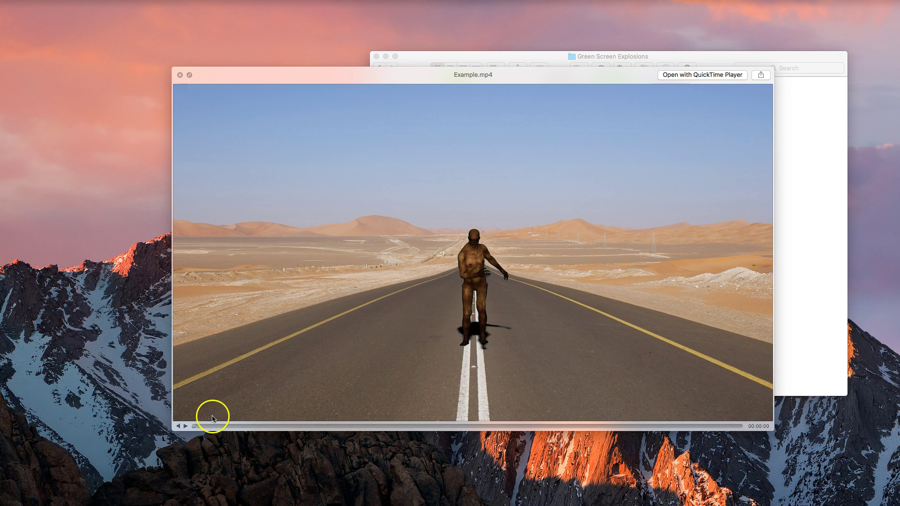
Play the Example.mp4 preview to see the finished effect, and close it when it ends
left_click(185, 426)
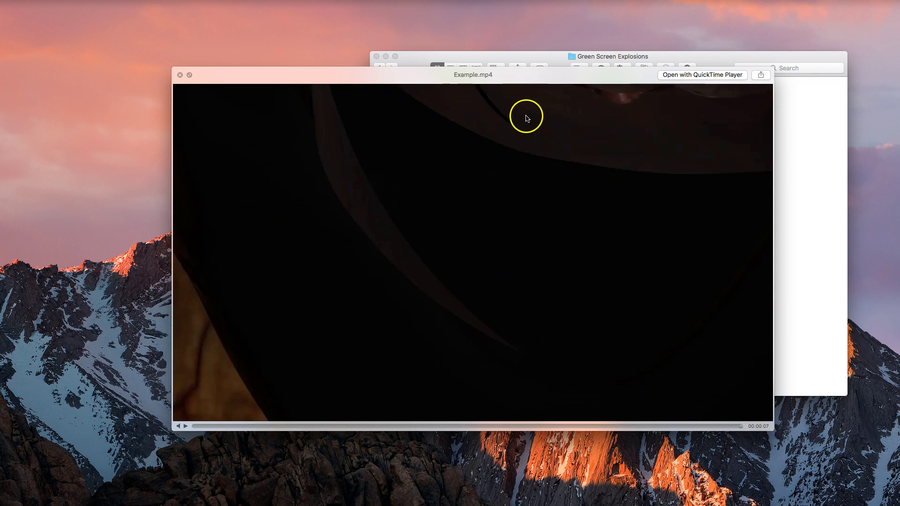
key("space")
left_click(588, 192)
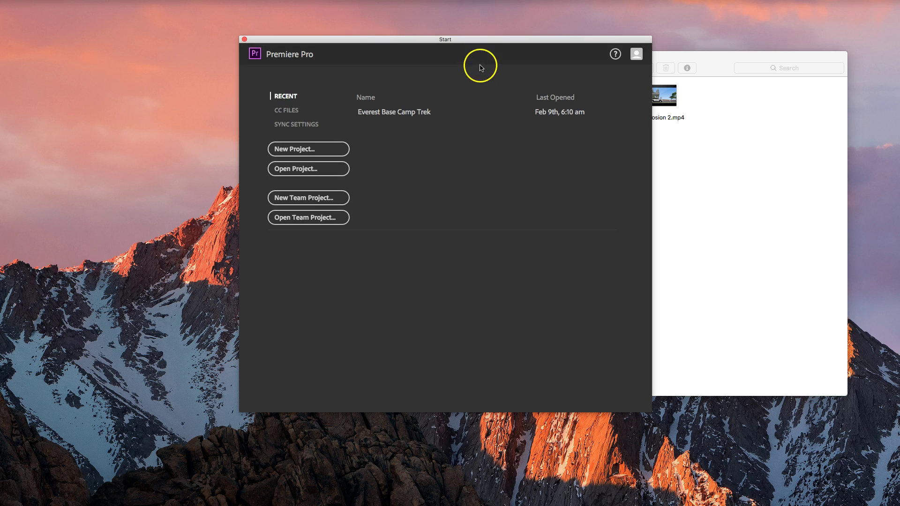
Create a new Premiere Pro project named Green Screen Explosions, keeping the offered location and general settings
left_click(461, 45)
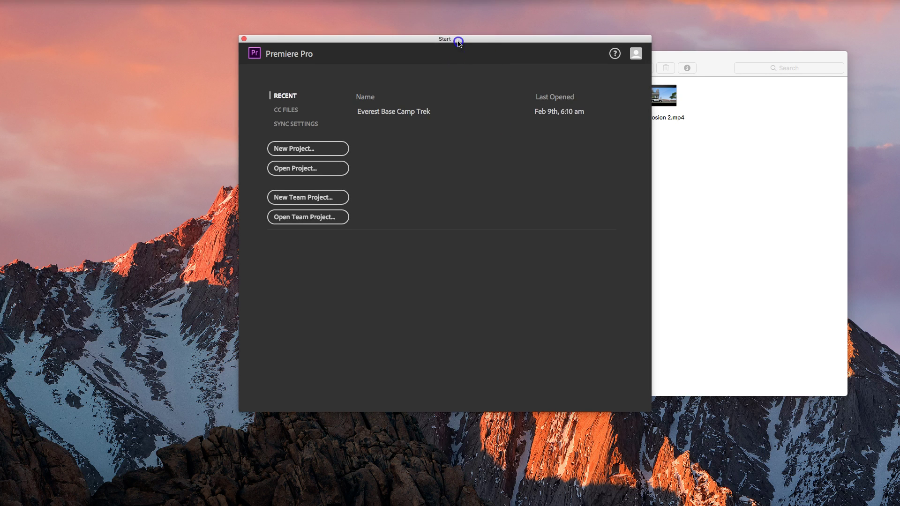
left_click_drag(459, 49, 464, 56)
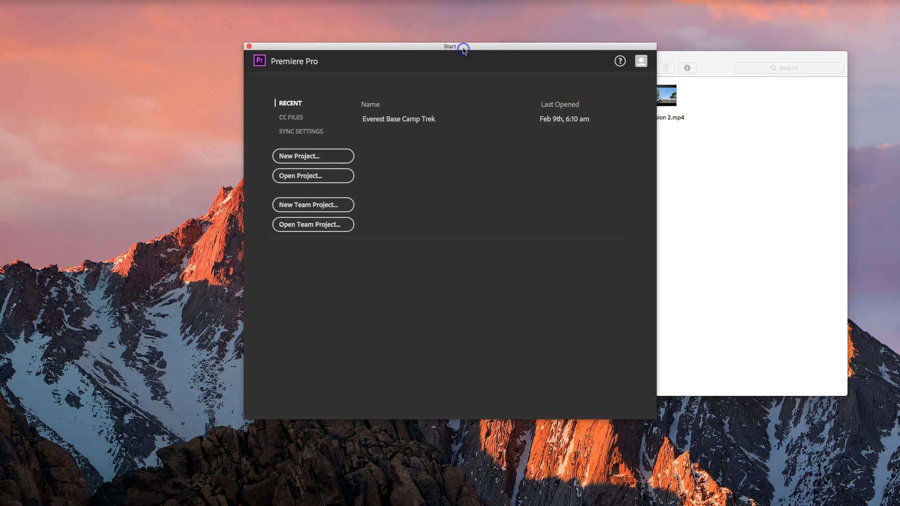
left_click(305, 158)
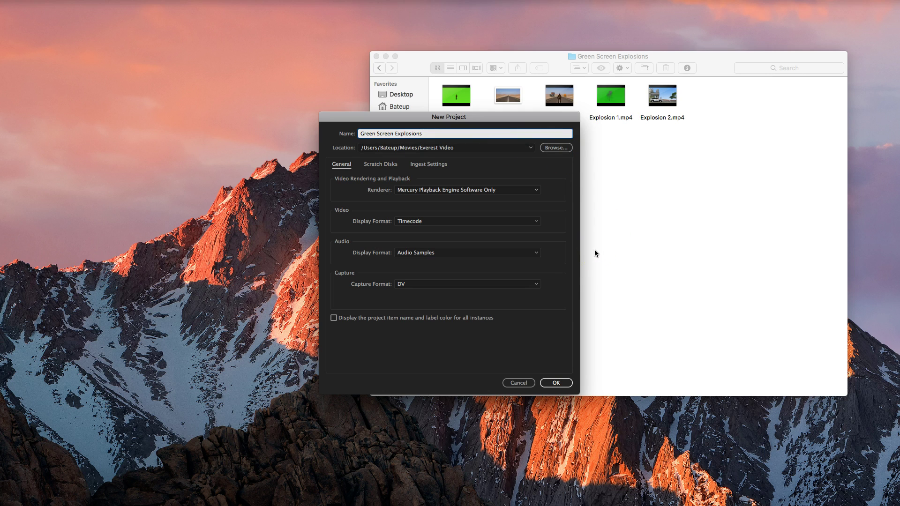
left_click(557, 382)
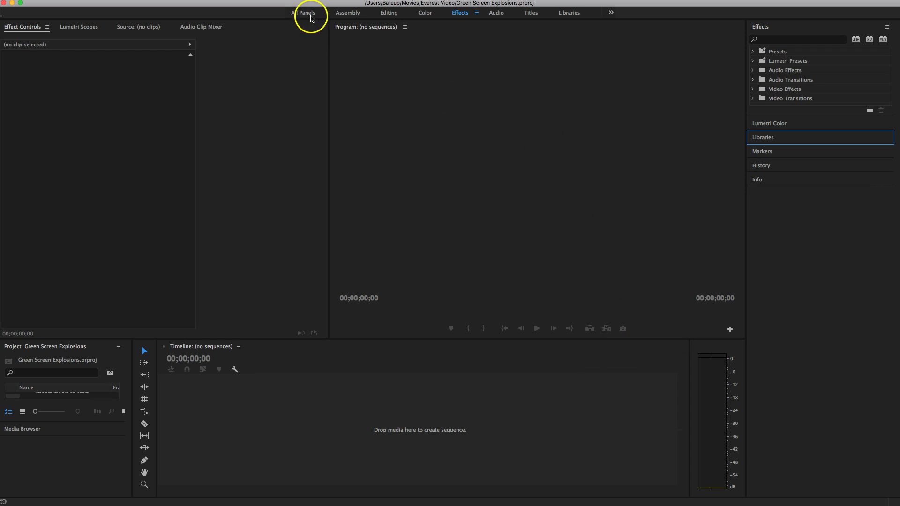
Using the Assembly workspace, import Angry Zombie.mp4, Desert Road.jpg, Explosion 1.mp4 and Explosion 2.mp4 from the Green Screen Explosions folder into the project
left_click(347, 13)
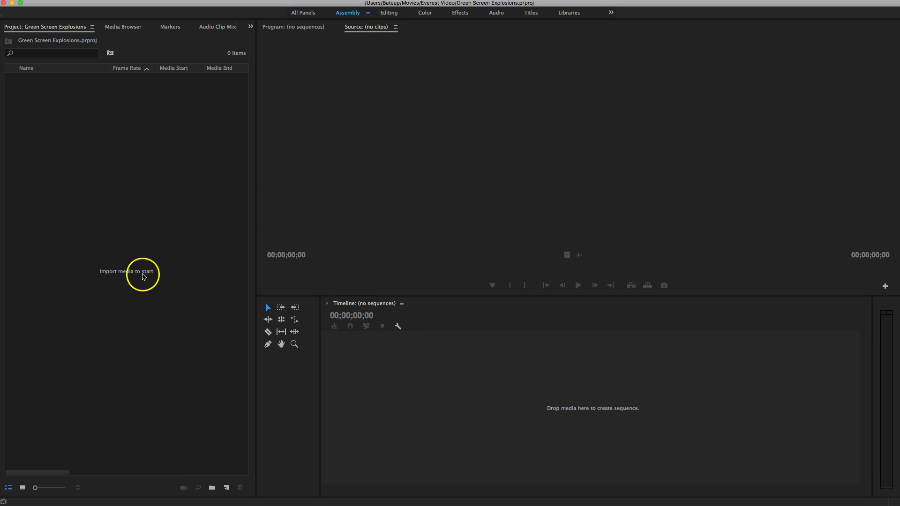
key("super+Tab")
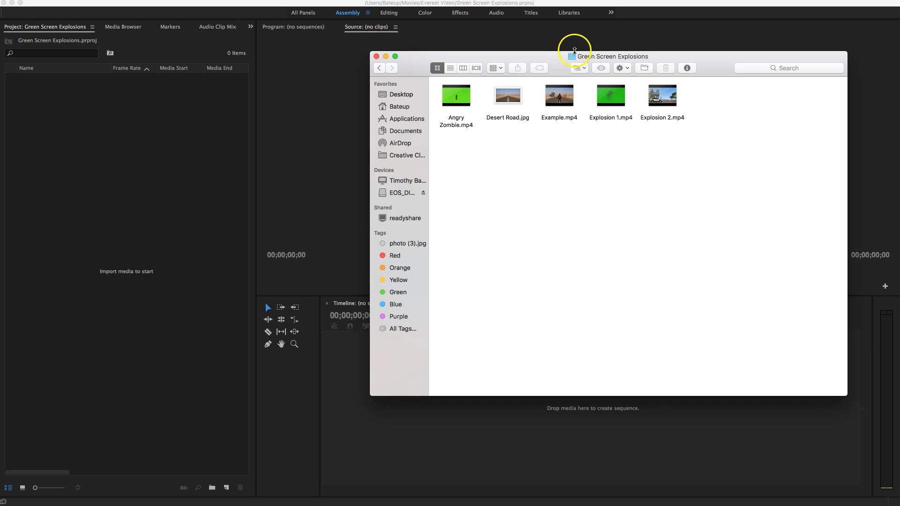
left_click_drag(575, 57, 577, 58)
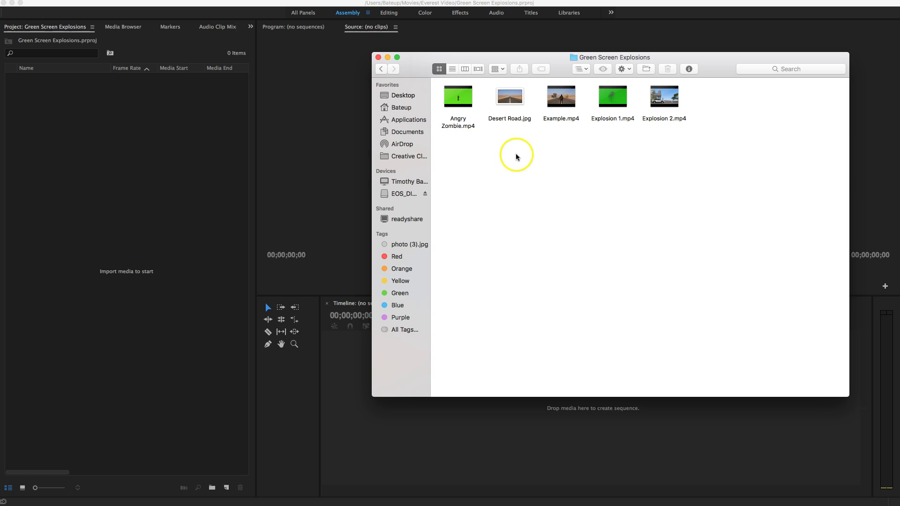
left_click(471, 103)
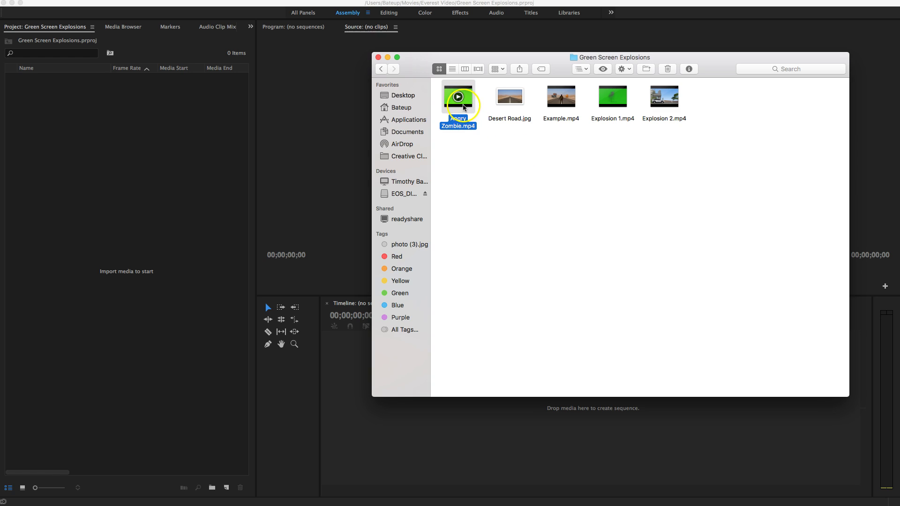
left_click(609, 104, "super")
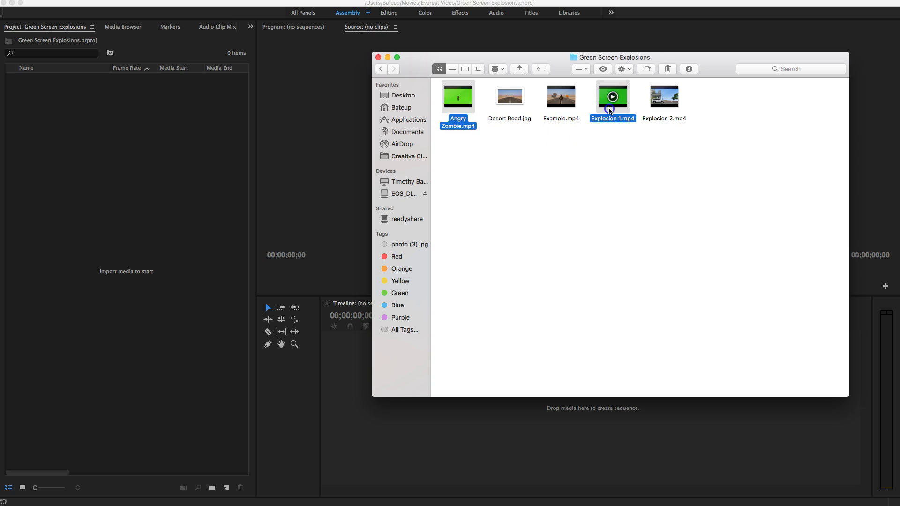
left_click(654, 106, "super")
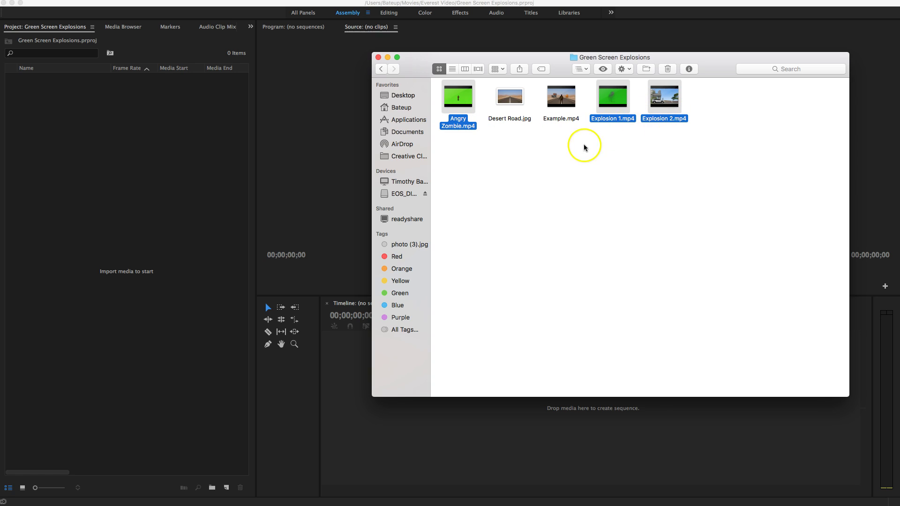
left_click(519, 105, "super")
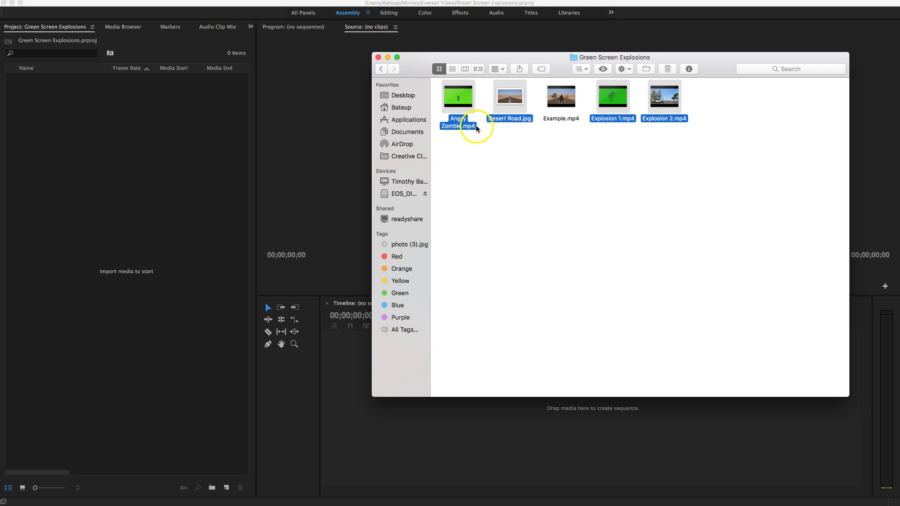
left_click_drag(467, 106, 117, 185)
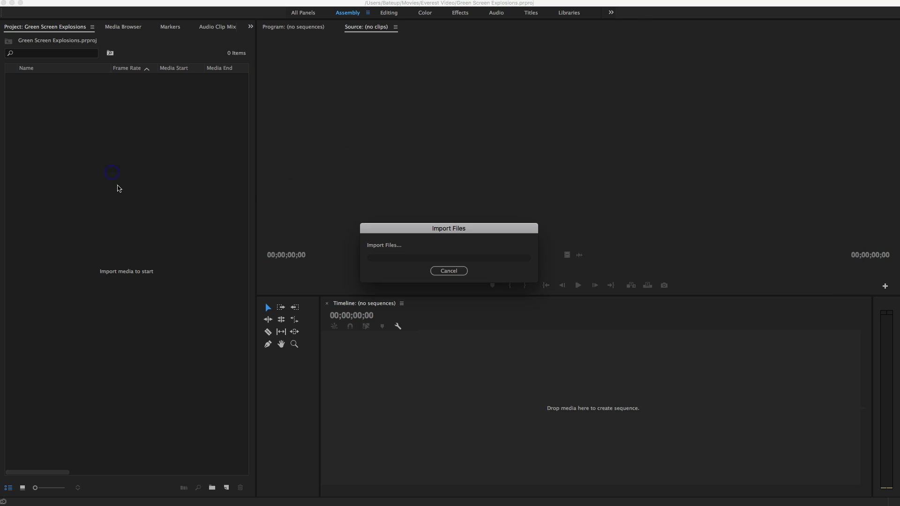
left_click(134, 241)
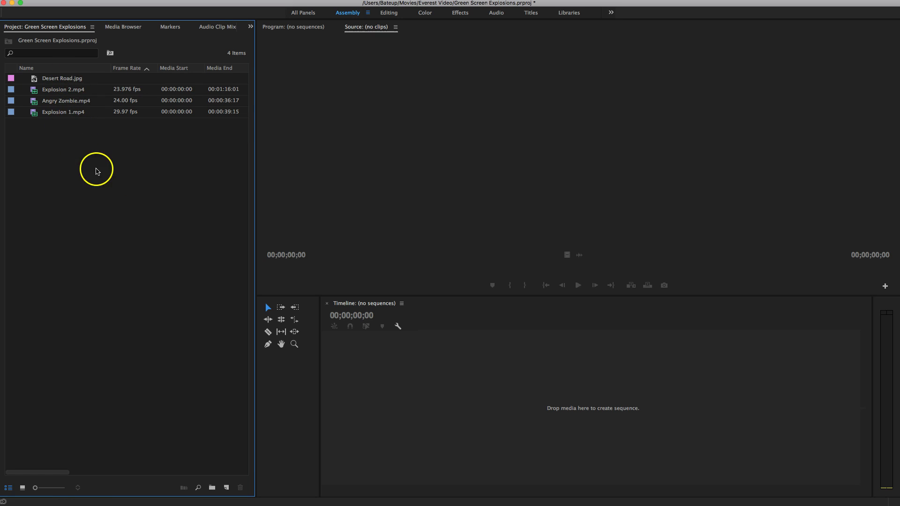
Switch to the All Panels workspace and create a new sequence from Desert Road.jpg
left_click(309, 15)
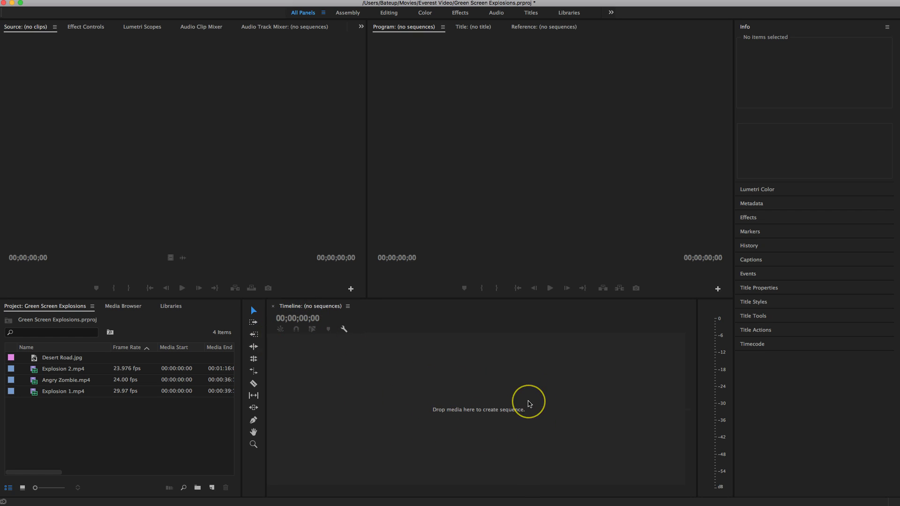
left_click(76, 360)
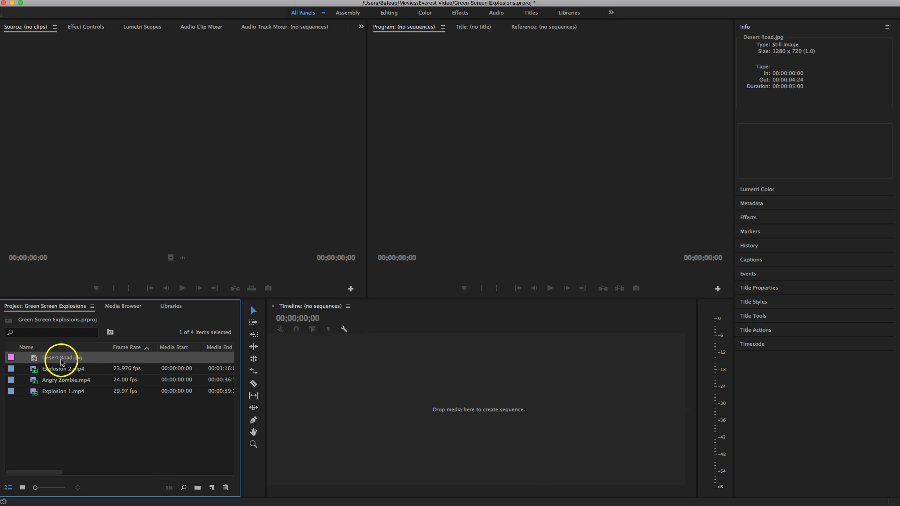
left_click_drag(62, 362, 313, 397)
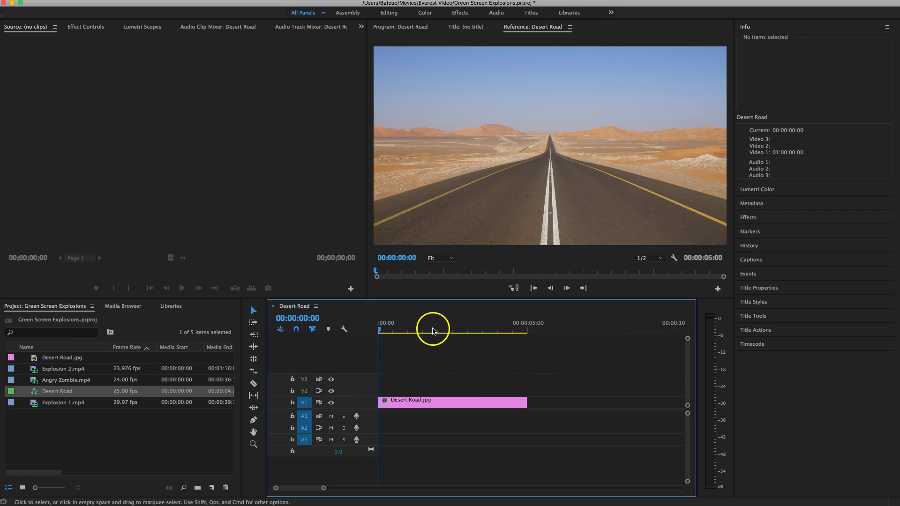
left_click_drag(379, 331, 349, 326)
left_click(384, 342)
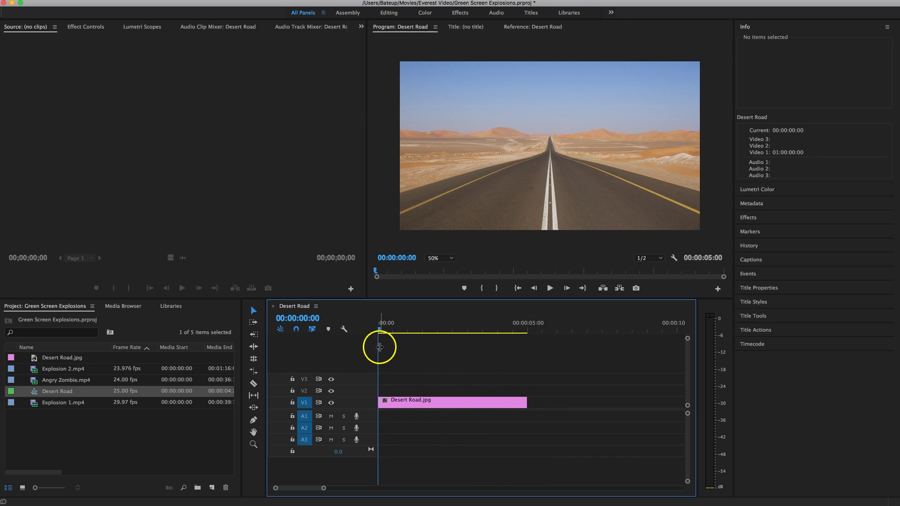
left_click(427, 348)
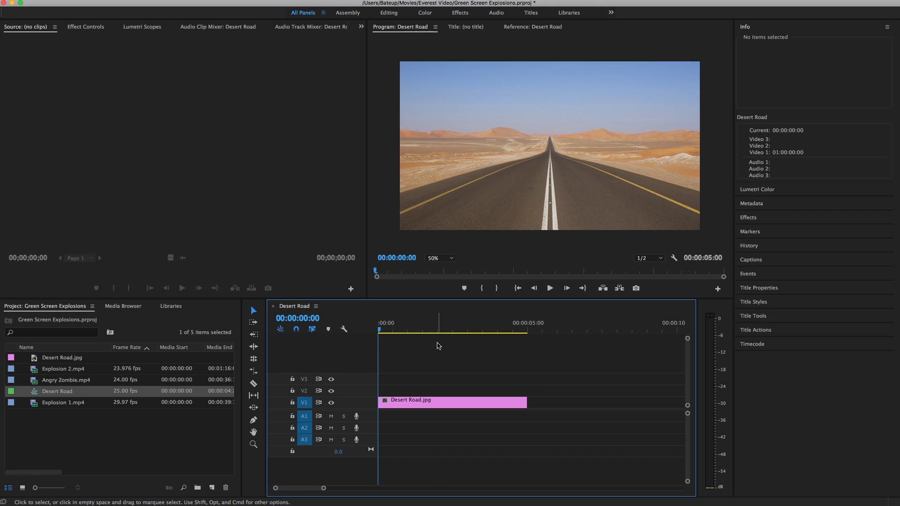
Load Angry Zombie.mp4 into the Source monitor and play it from the beginning to about 15 seconds
left_click(70, 381)
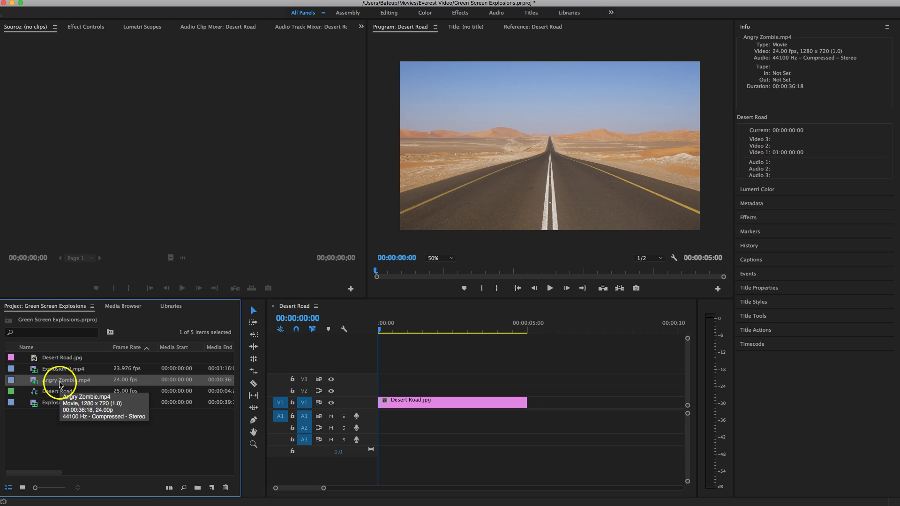
double_click(33, 382)
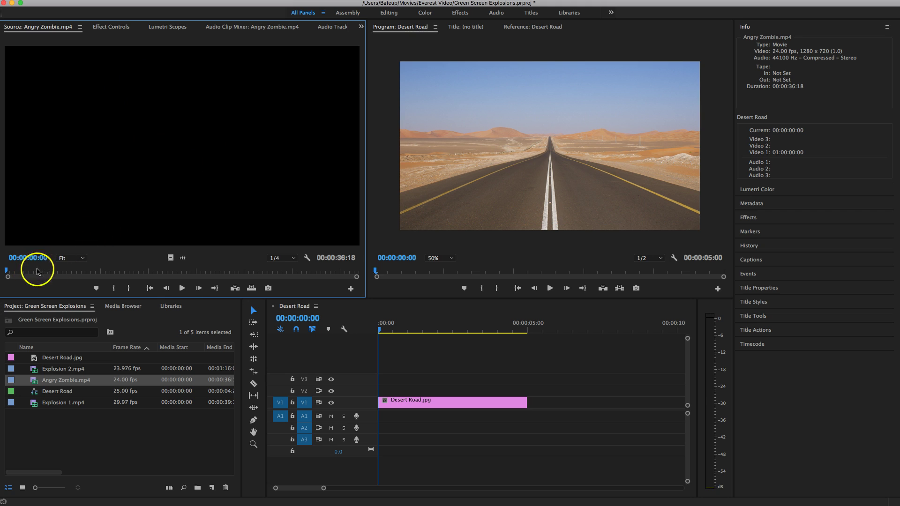
left_click(182, 288)
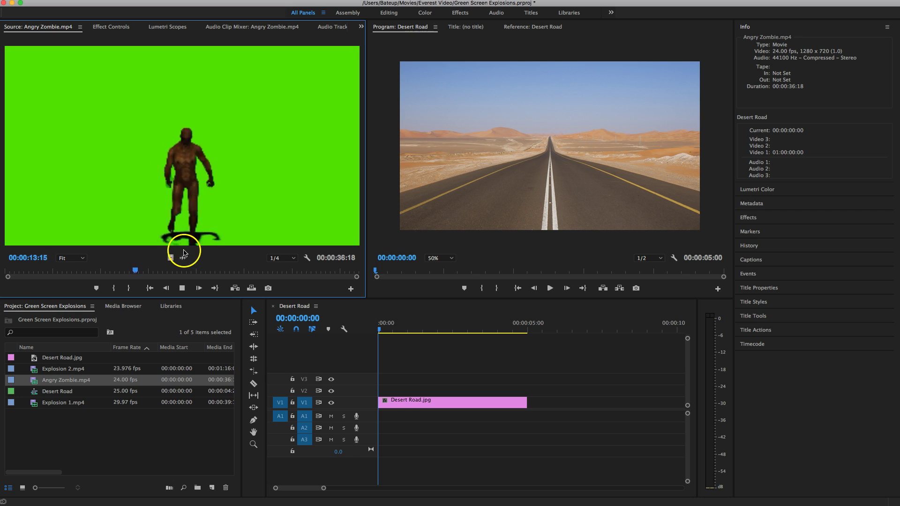
left_click(183, 287)
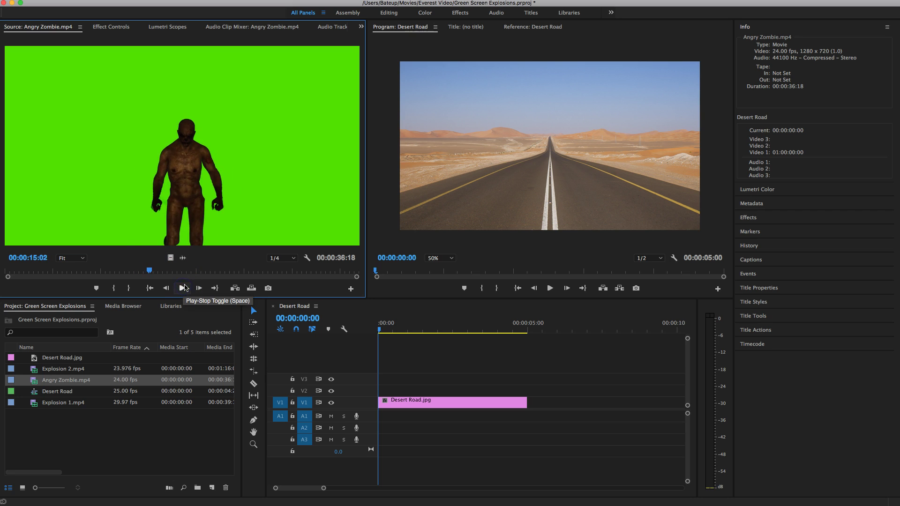
Mark the Angry Zombie.mp4 source clip's In point at 00:00:10:04 and its Out point at 00:00:17:22
left_click_drag(149, 272, 94, 276)
left_click_drag(96, 274, 102, 273)
left_click_drag(178, 150, 180, 170)
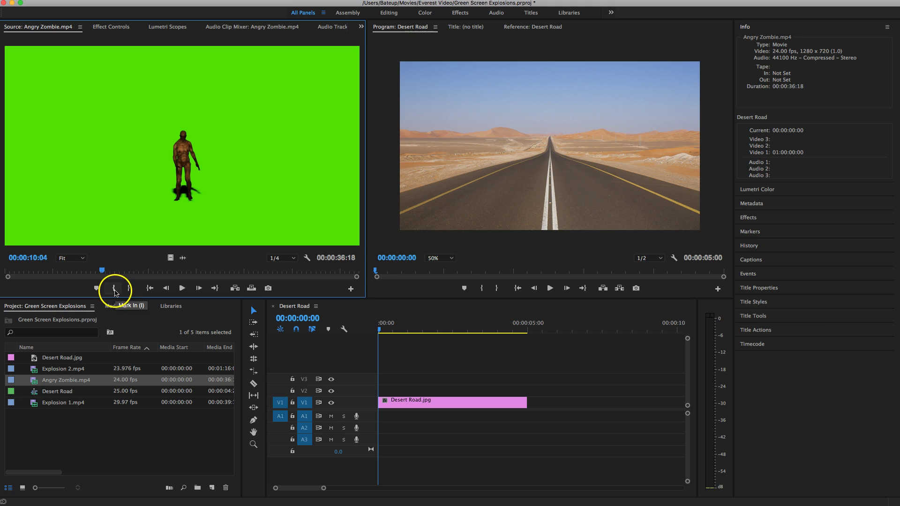
left_click(113, 288)
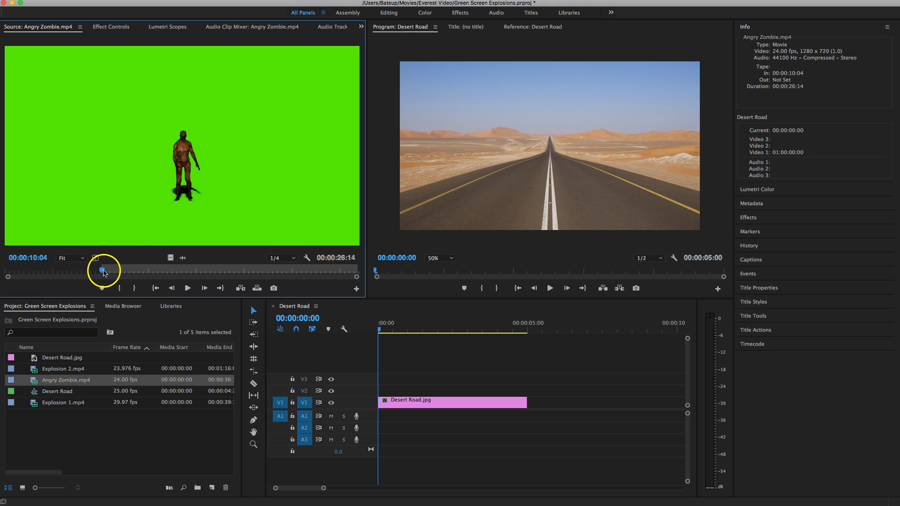
left_click_drag(102, 272, 176, 274)
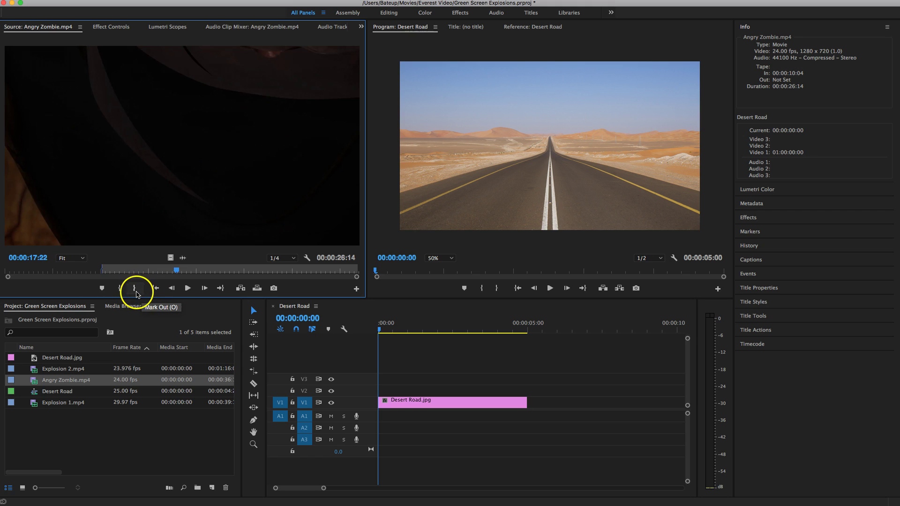
left_click(135, 289)
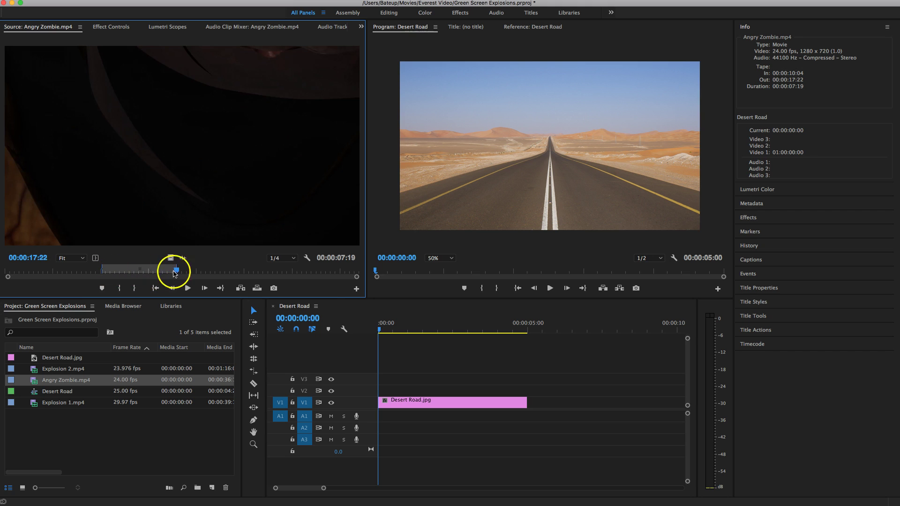
Place the marked Angry Zombie.mp4 segment on track V2 above Desert Road.jpg, starting at 00:00:00:00
left_click_drag(176, 271, 136, 275)
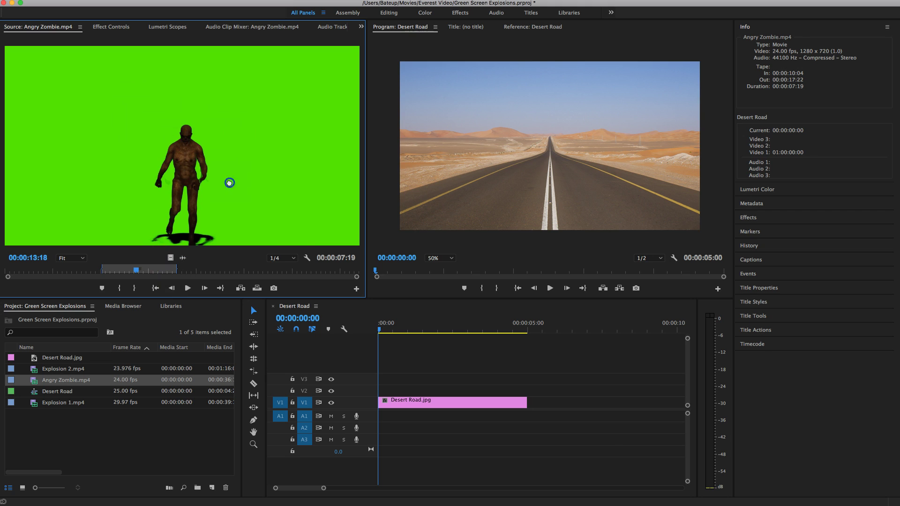
left_click_drag(230, 183, 343, 339)
left_click_drag(370, 372, 380, 390)
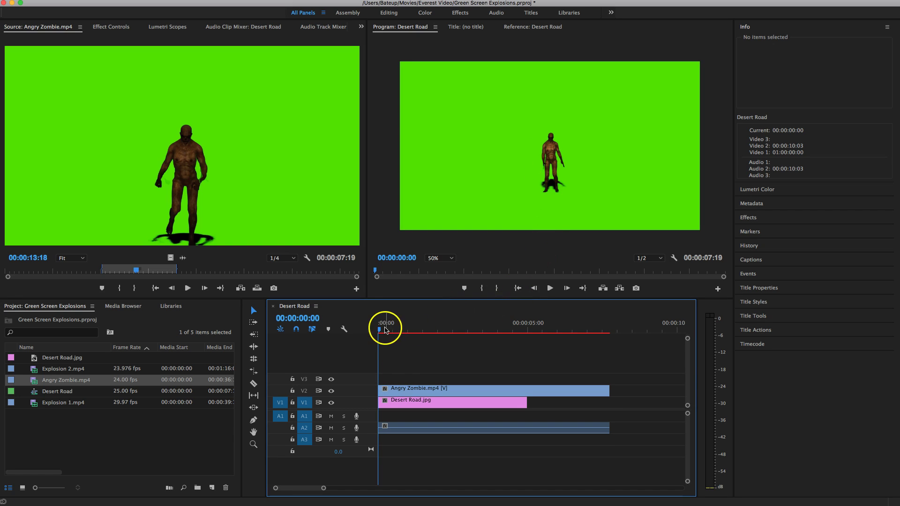
mouse_move(382, 328)
left_mouse_down()
mouse_move(610, 337)
mouse_move(378, 329)
left_mouse_up()
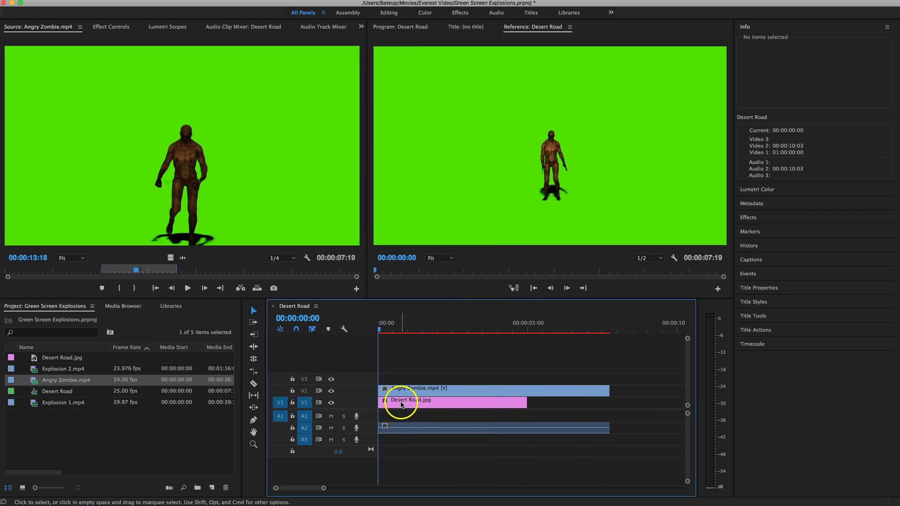
Extend the Desert Road.jpg clip on track V1 so it ends together with Angry Zombie.mp4 at 00:00:07:19
left_click(407, 402)
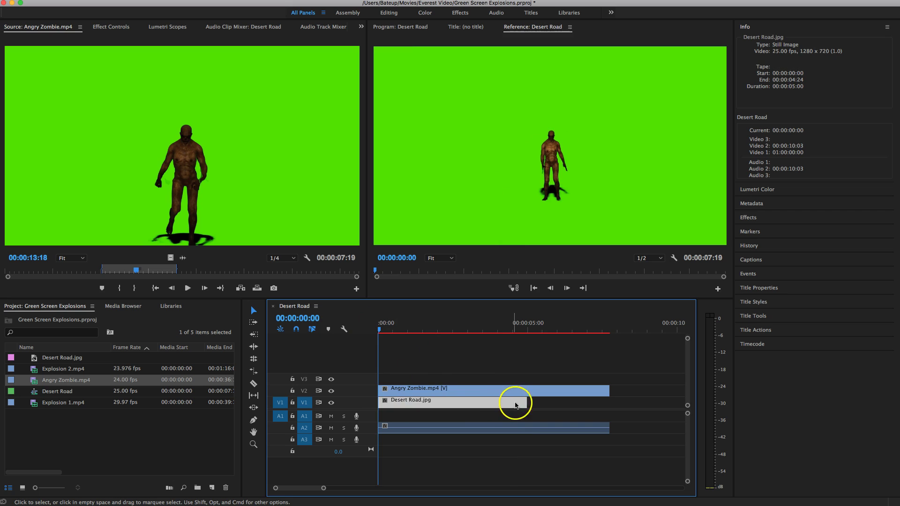
left_click(516, 391)
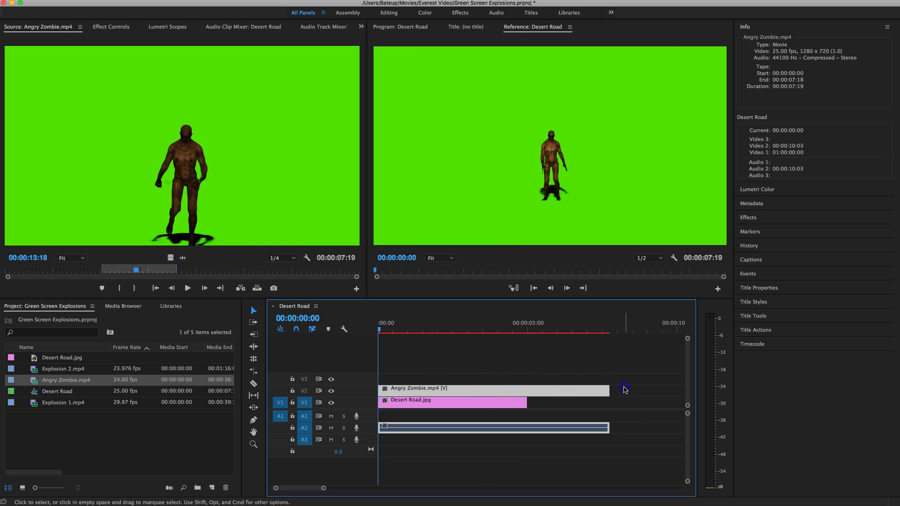
left_click(628, 390)
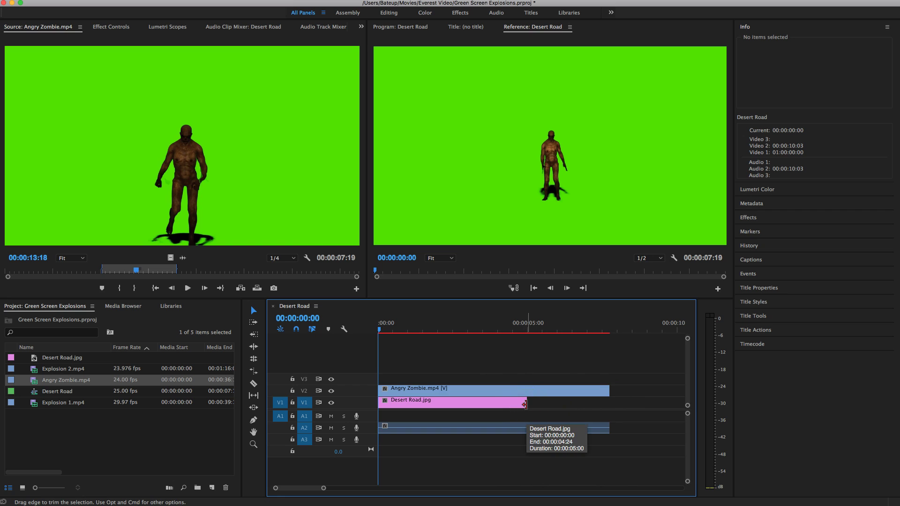
left_click(524, 404)
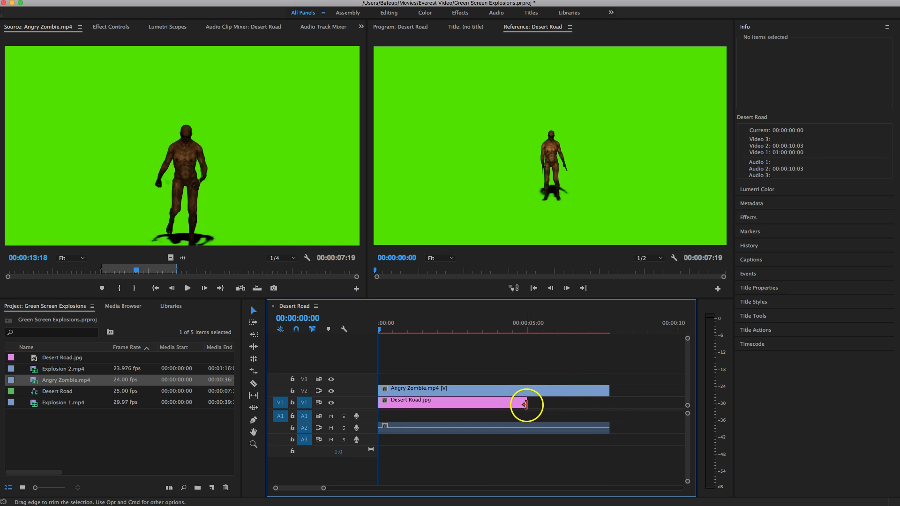
left_click_drag(525, 405, 607, 404)
left_click(606, 414)
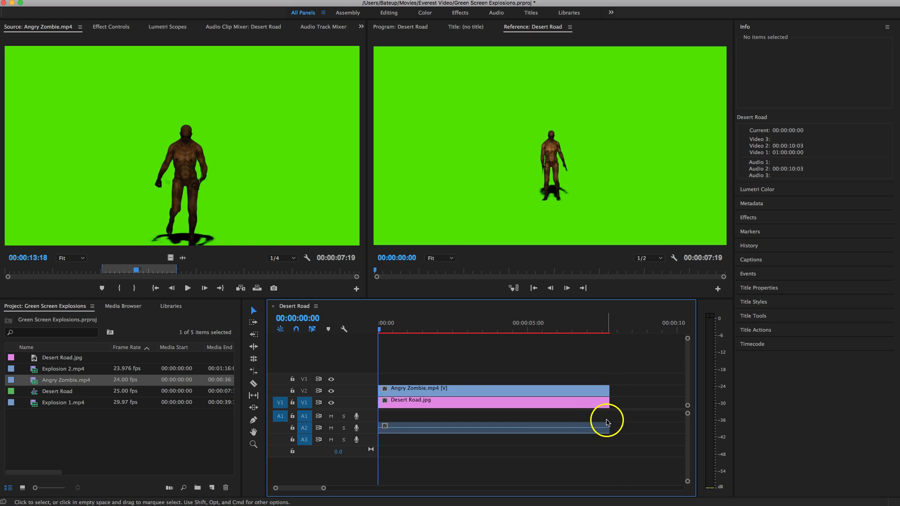
Play the sequence from the beginning and stop at 00:00:04:01
left_click(531, 382)
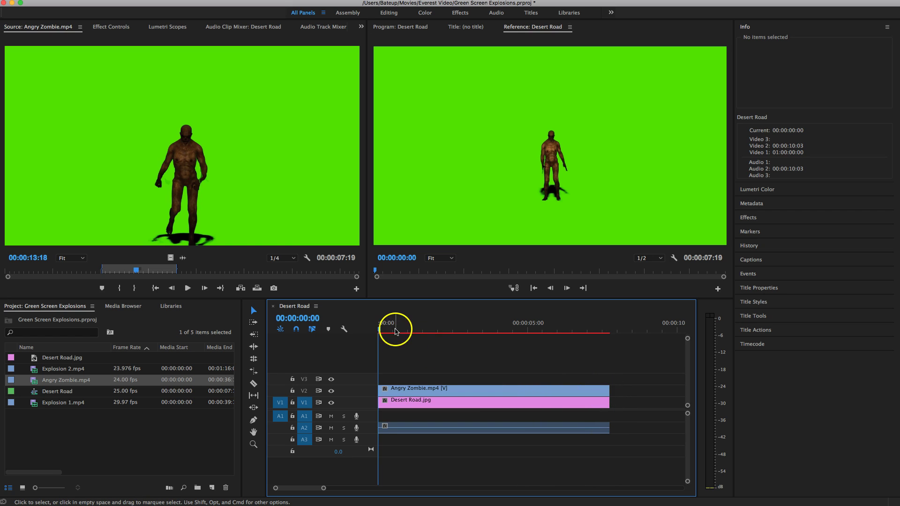
key("space")
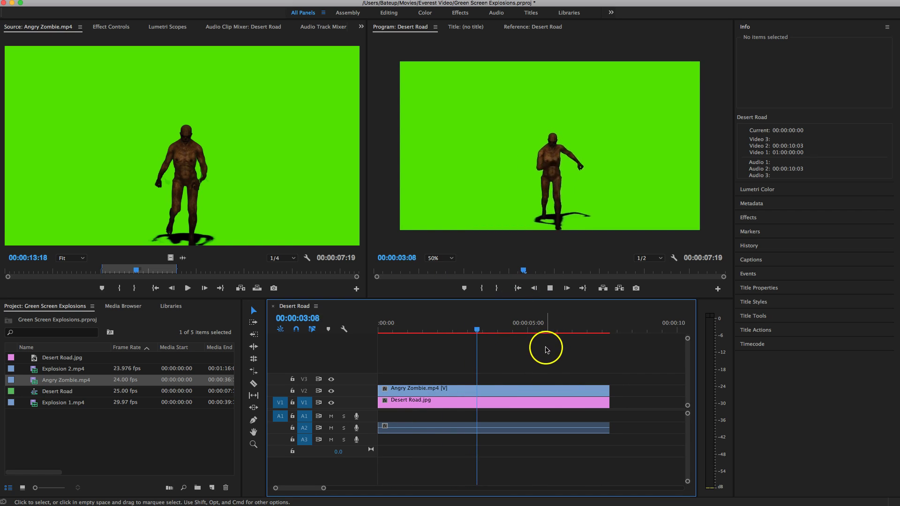
left_click(546, 356)
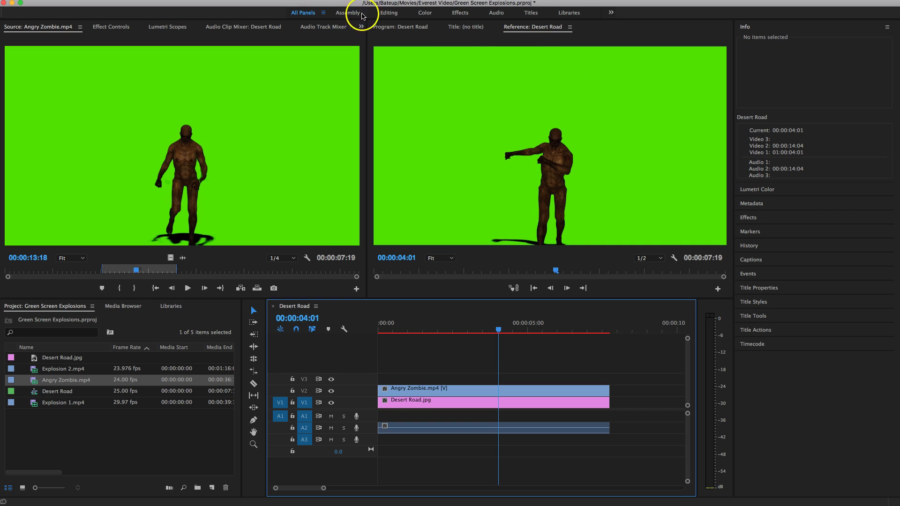
Switch to the Effects workspace, find the Ultra Key effect and apply it to Angry Zombie.mp4 on track V2
left_click(458, 13)
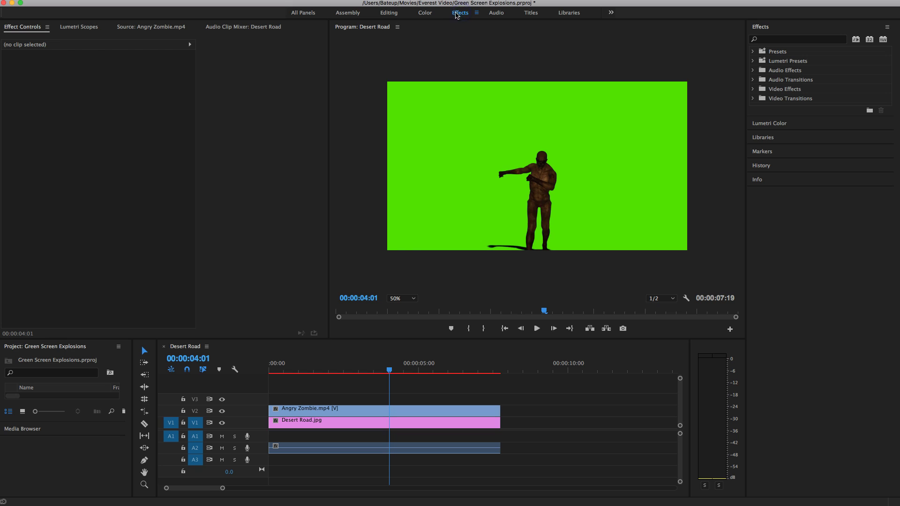
left_click(458, 15)
left_click(786, 40)
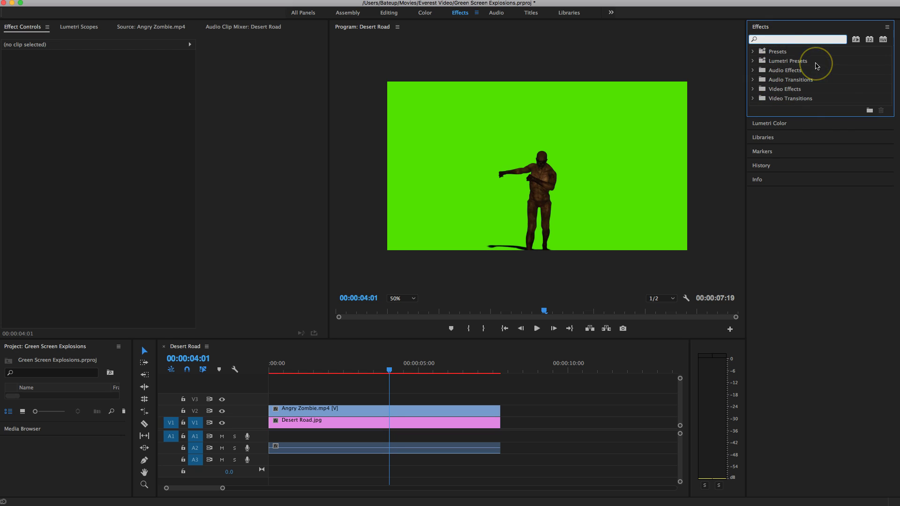
type("ultra key")
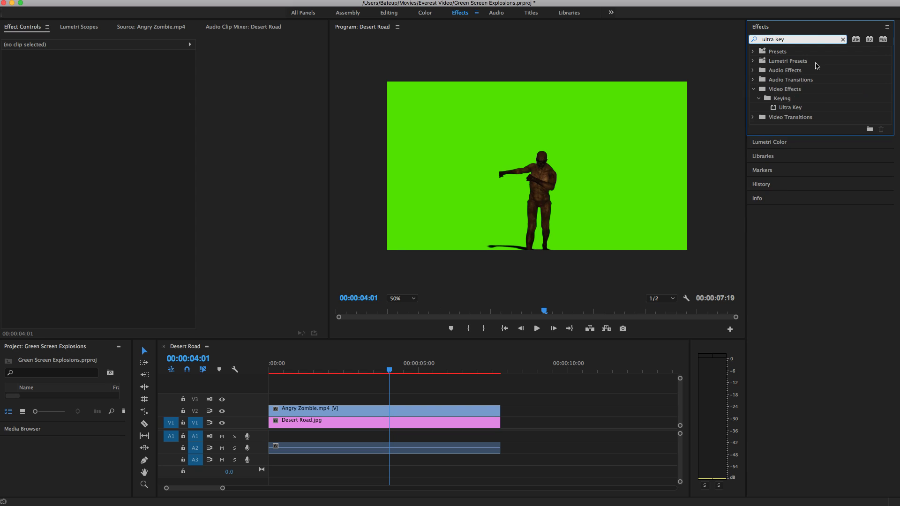
left_click_drag(761, 39, 802, 39)
left_click(790, 108)
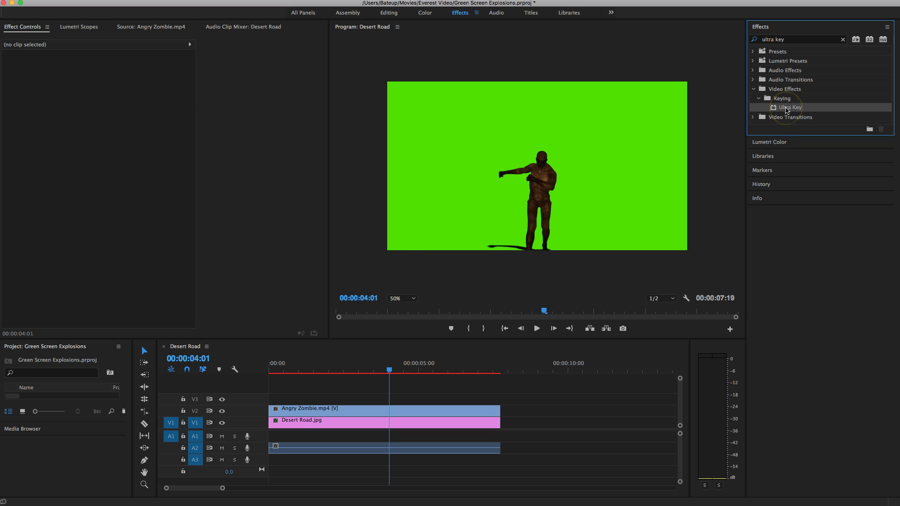
left_click_drag(718, 147, 431, 409)
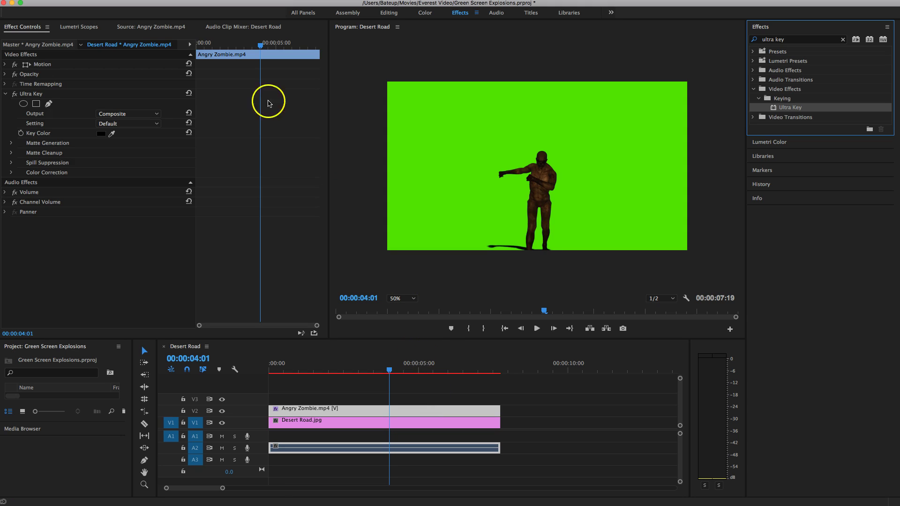
Sample the green background as the Key Color of Angry Zombie.mp4's Ultra Key effect and play the keyed composite
left_click(28, 28)
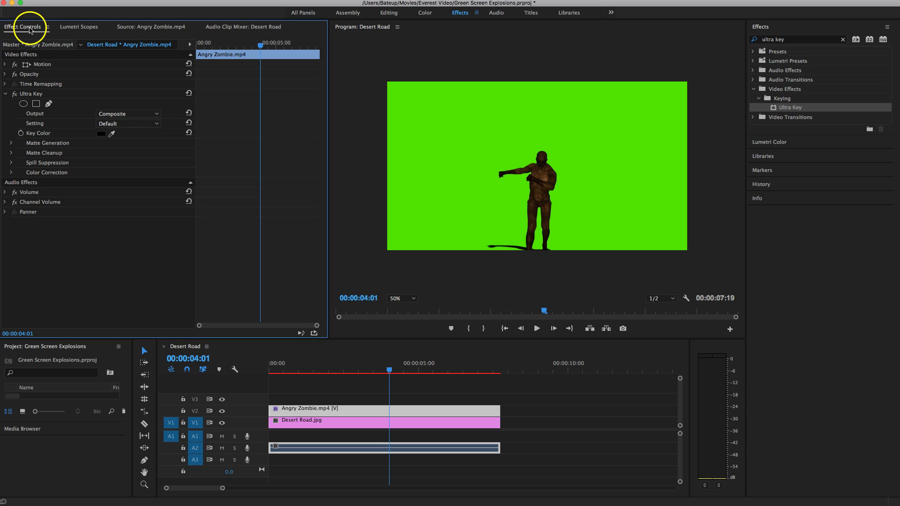
left_click(6, 95)
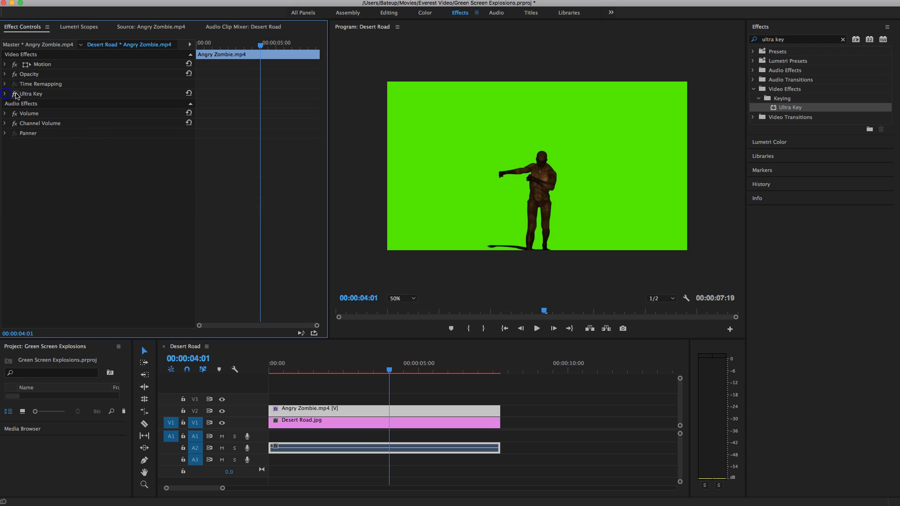
left_click(31, 95)
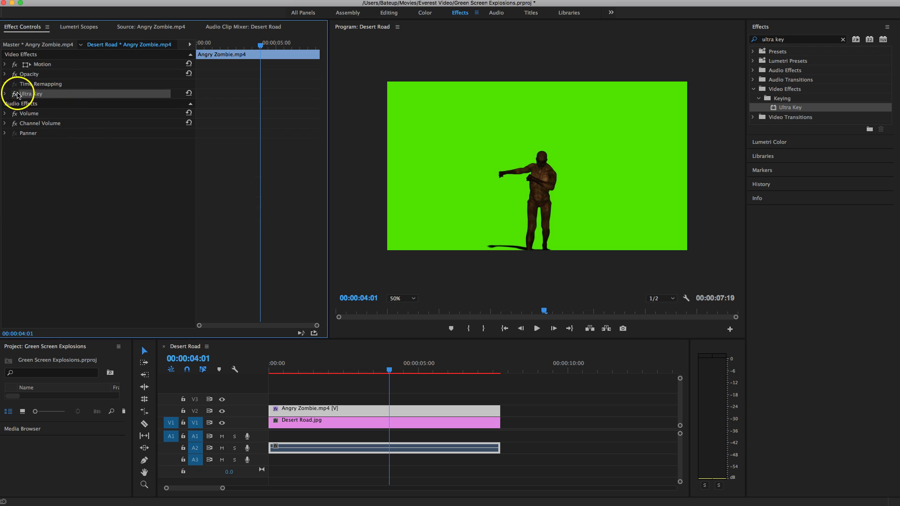
left_click(5, 94)
left_click(5, 95)
left_click(6, 94)
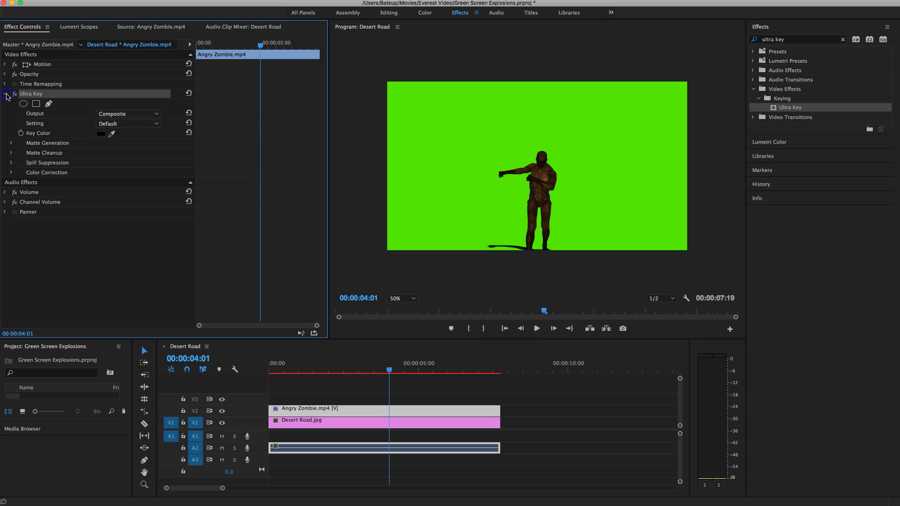
left_click(6, 95)
left_click(6, 96)
left_click(70, 133)
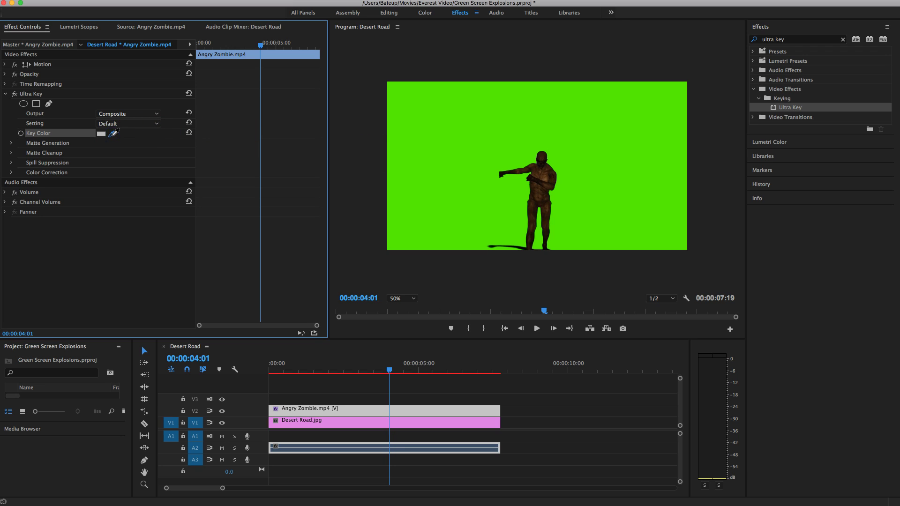
left_click_drag(115, 133, 599, 150)
left_click_drag(598, 150, 598, 151)
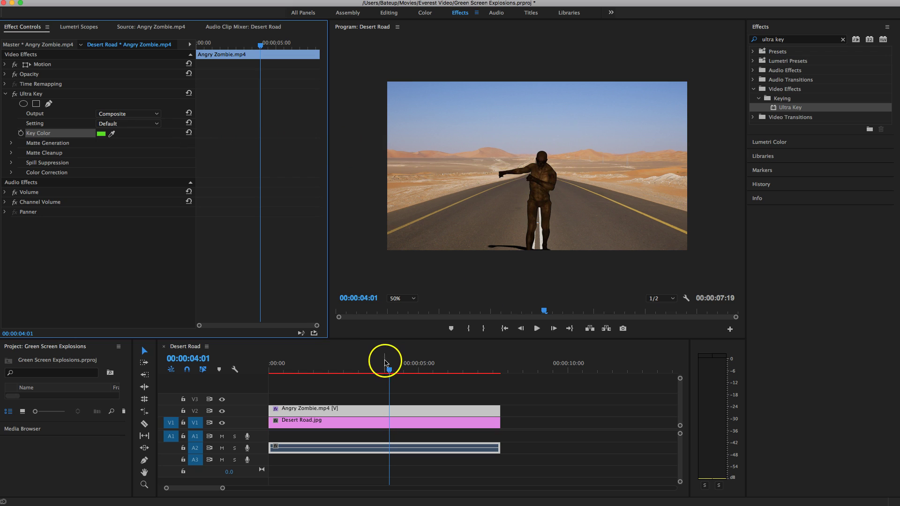
left_click(354, 370)
key("space")
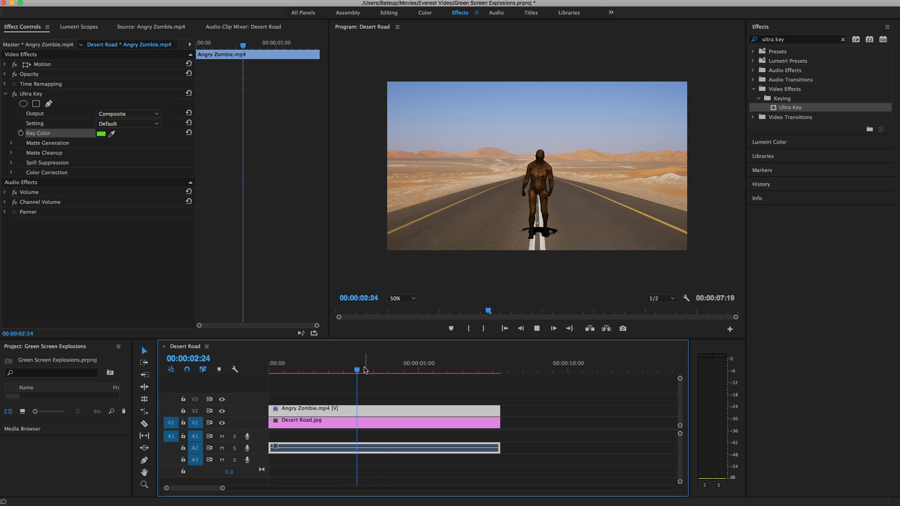
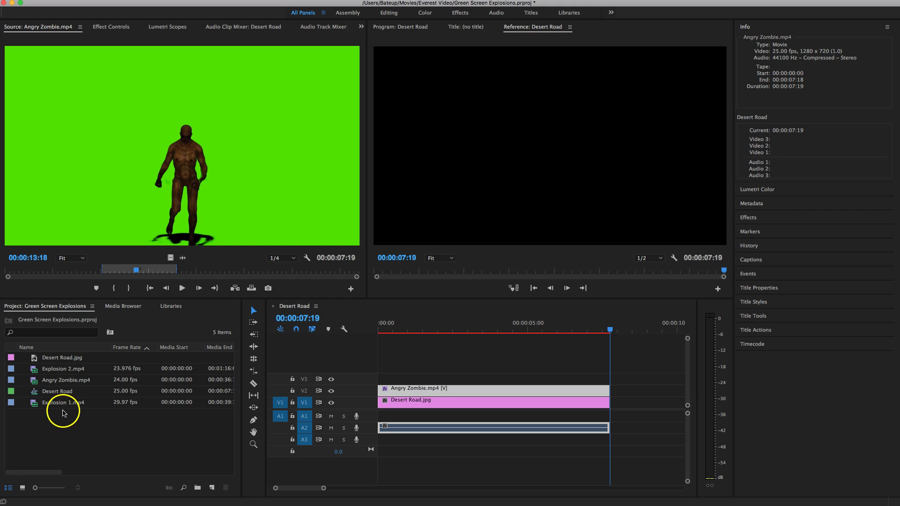
Load Explosion 1.mp4 into the Source monitor and preview its opening up to 00:00:03:24
left_click(55, 403)
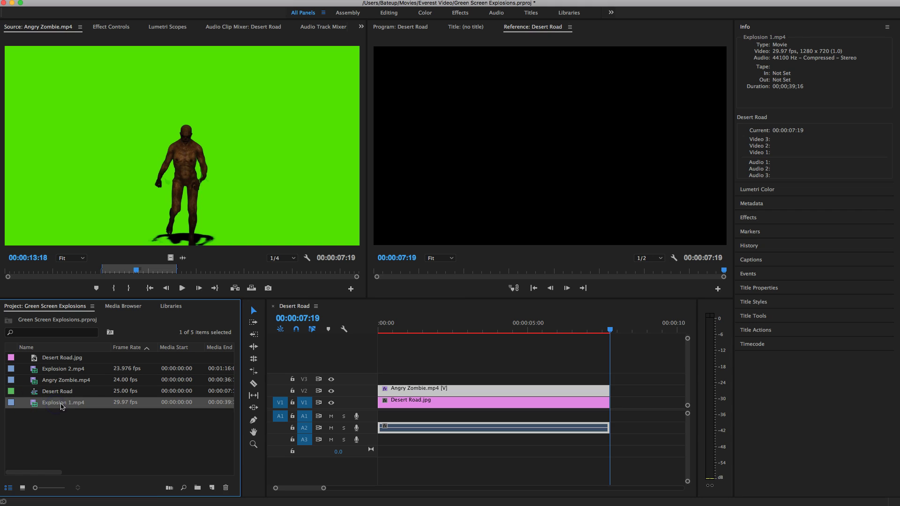
double_click(34, 405)
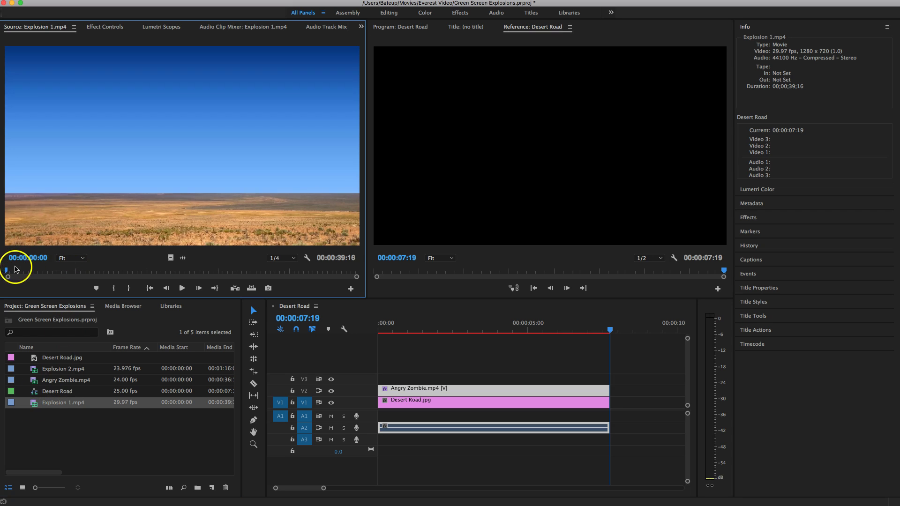
left_click_drag(8, 271, 28, 273)
key("space")
key("space")
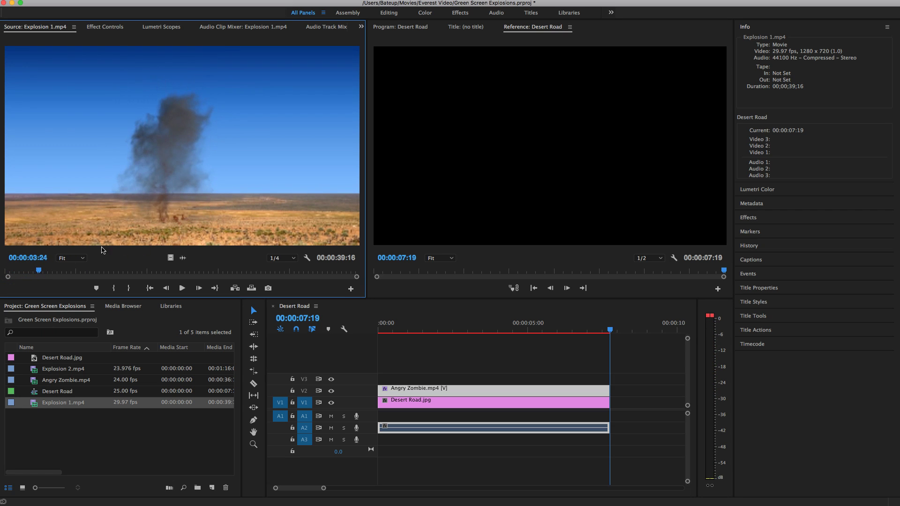
Mark the Explosion 1.mp4 source clip's In point at 00:00:06:10 and its Out point at 00:00:11:17
left_click_drag(41, 272, 61, 270)
left_click(113, 288)
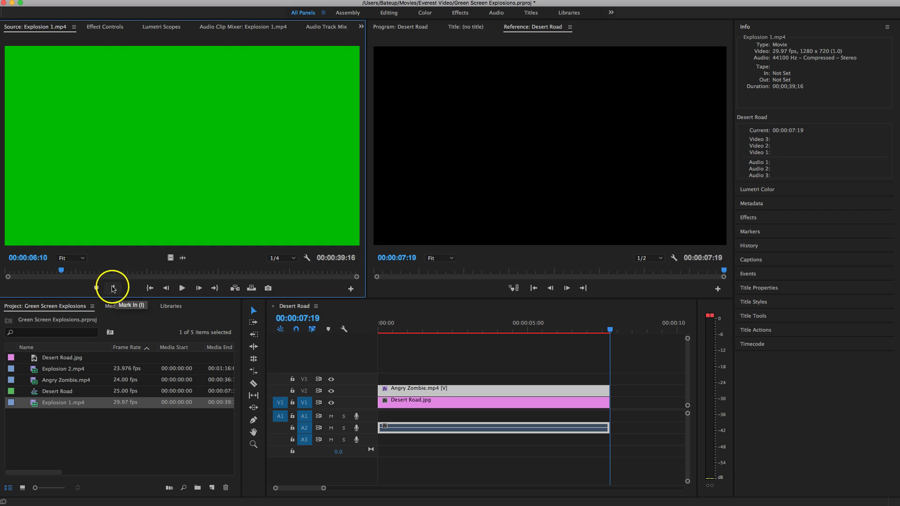
left_click(114, 288)
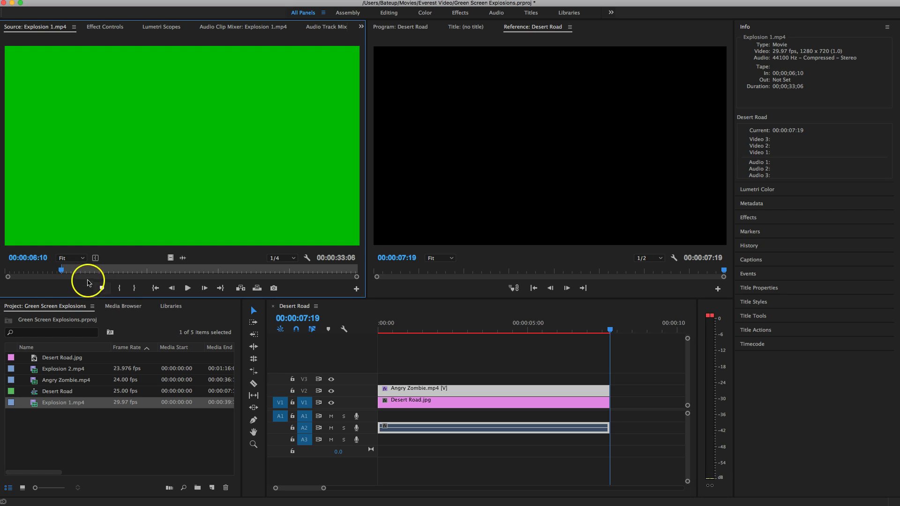
left_click_drag(63, 271, 107, 274)
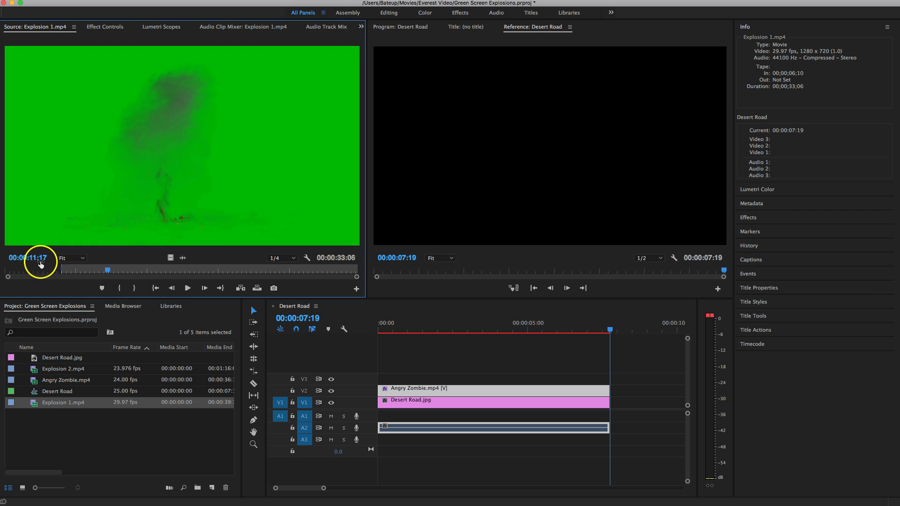
left_click(135, 289)
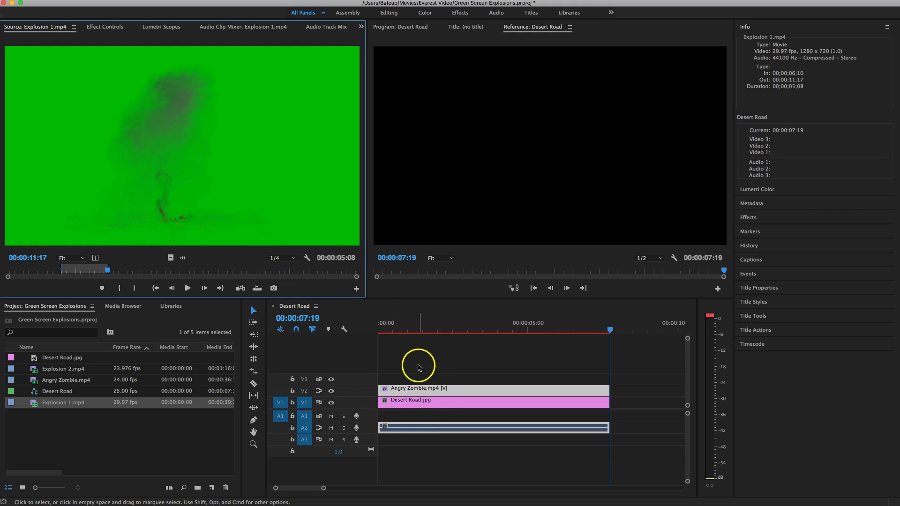
Return the playhead to 00:00:00:00, unlink Angry Zombie.mp4's video and audio, and delete its audio from track A2
left_click_drag(433, 330, 377, 346)
left_click(414, 432)
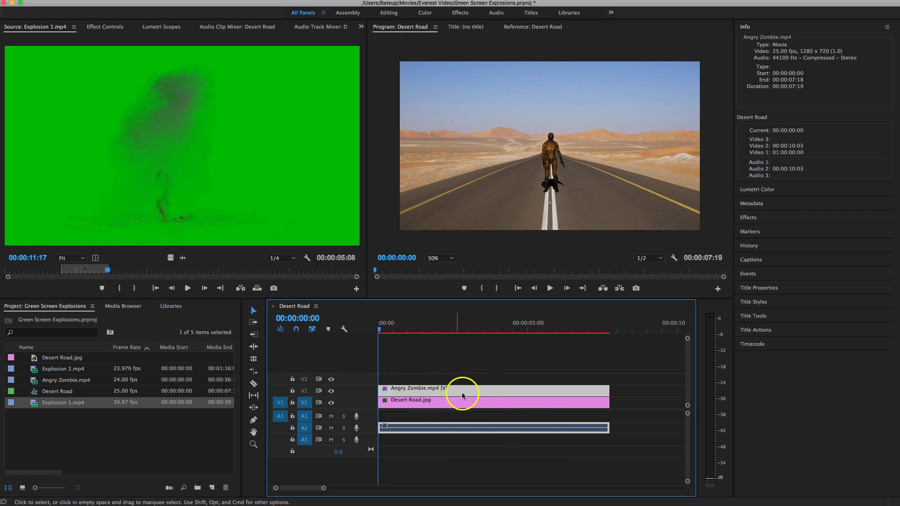
right_click(480, 392)
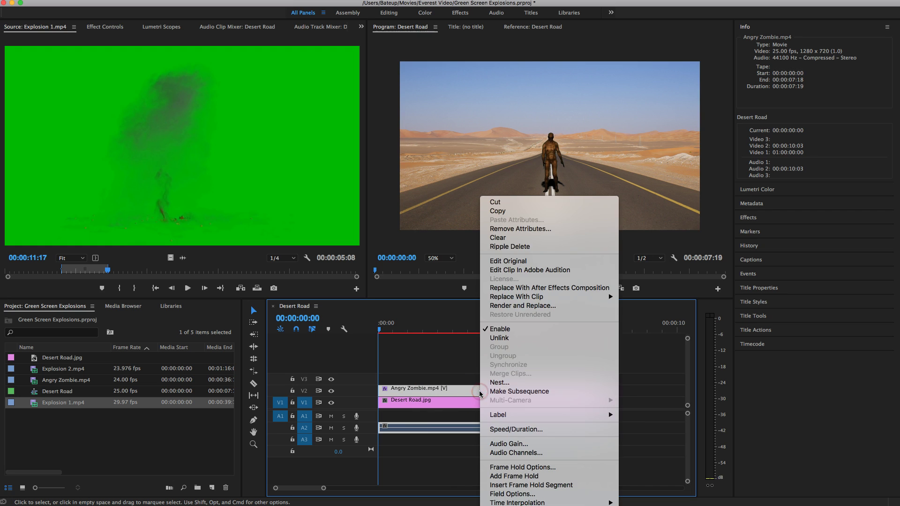
left_click(499, 337)
left_click(481, 411)
scroll(495, 488, "down", 5)
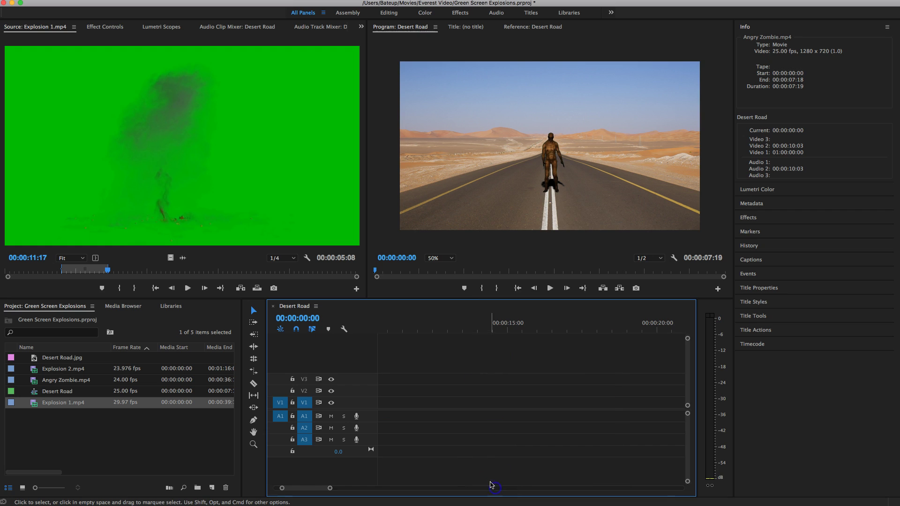
left_click_drag(321, 488, 281, 488)
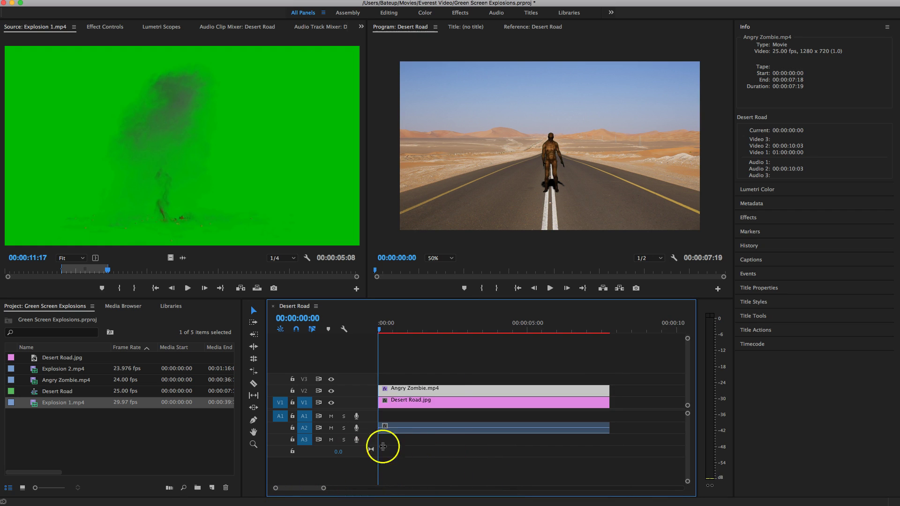
left_click(435, 428)
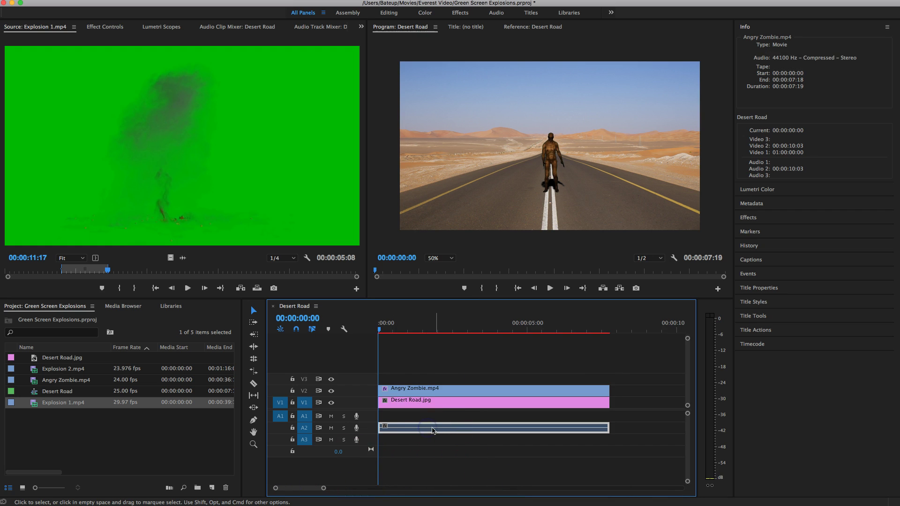
key("Delete")
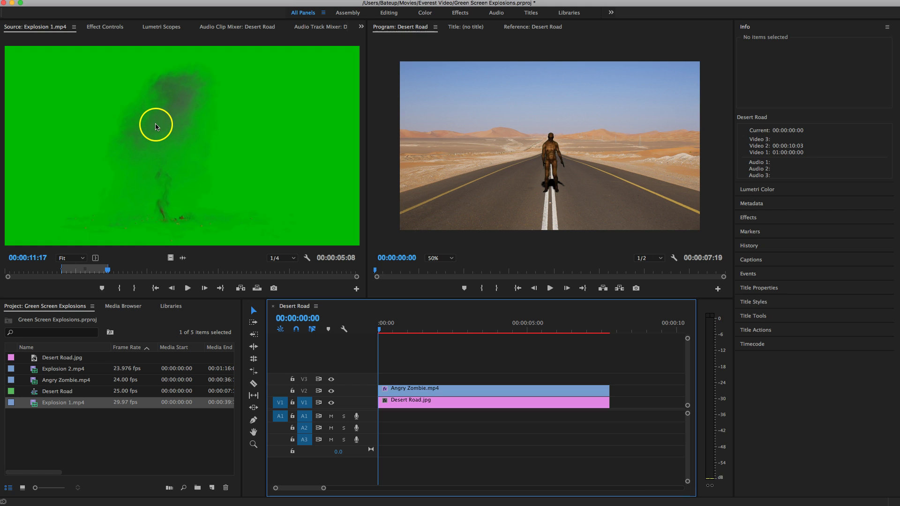
Add the marked Explosion 1.mp4 clip to track V3 starting at about 00:00:00:12 and move its audio to track A1
left_click_drag(156, 124, 229, 190)
left_click_drag(351, 327, 398, 375)
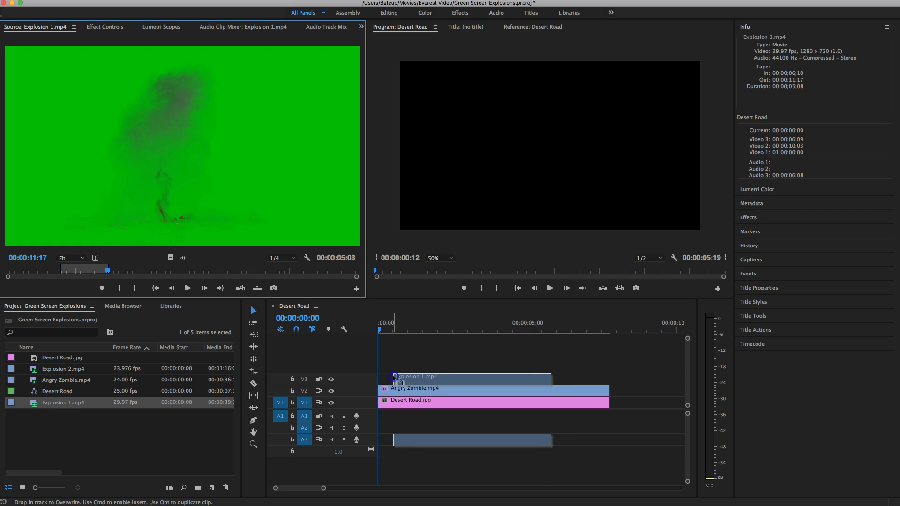
left_click_drag(392, 378, 393, 379)
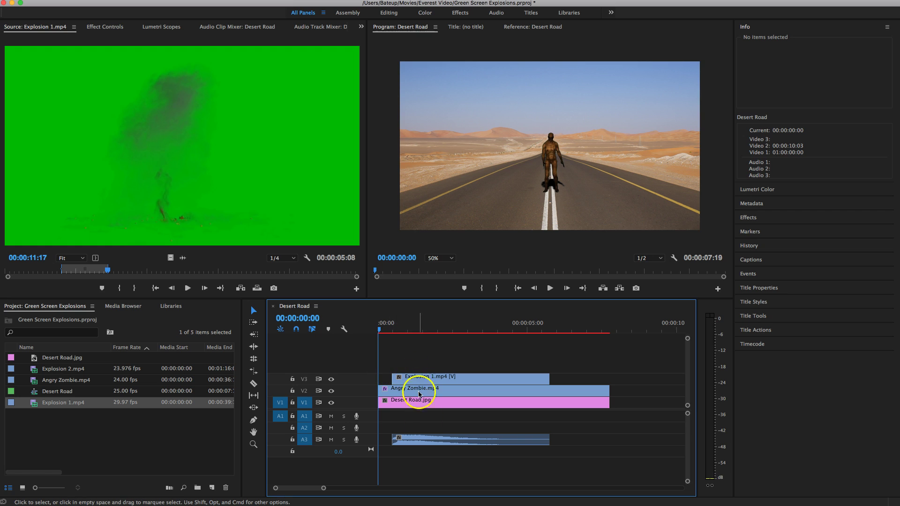
left_click_drag(426, 437, 448, 417)
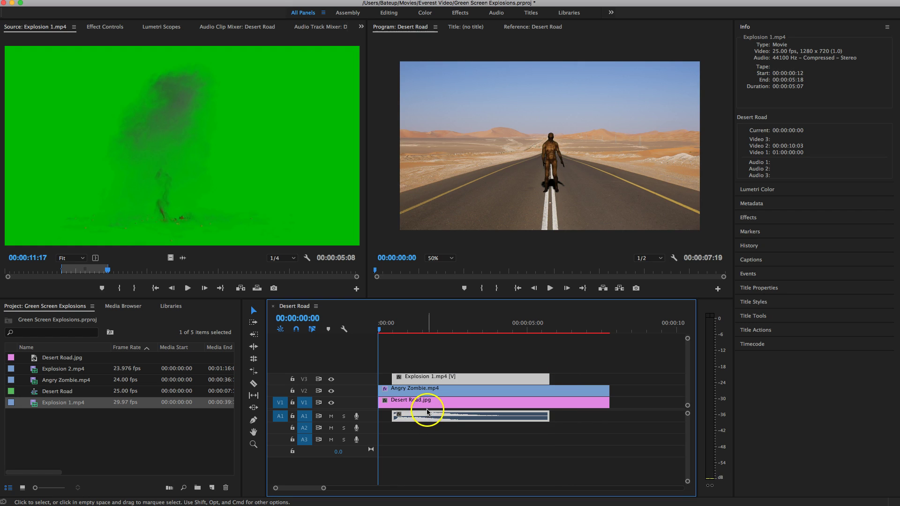
Play the sequence up to 00:00:02:12 and apply the Ultra Key effect to the Explosion 1.mp4 clip on V3
left_click(551, 289)
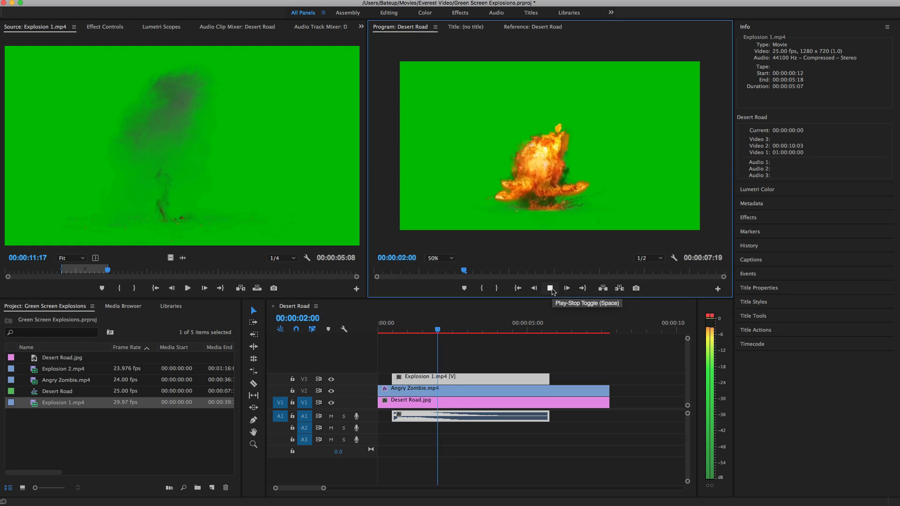
left_click(551, 288)
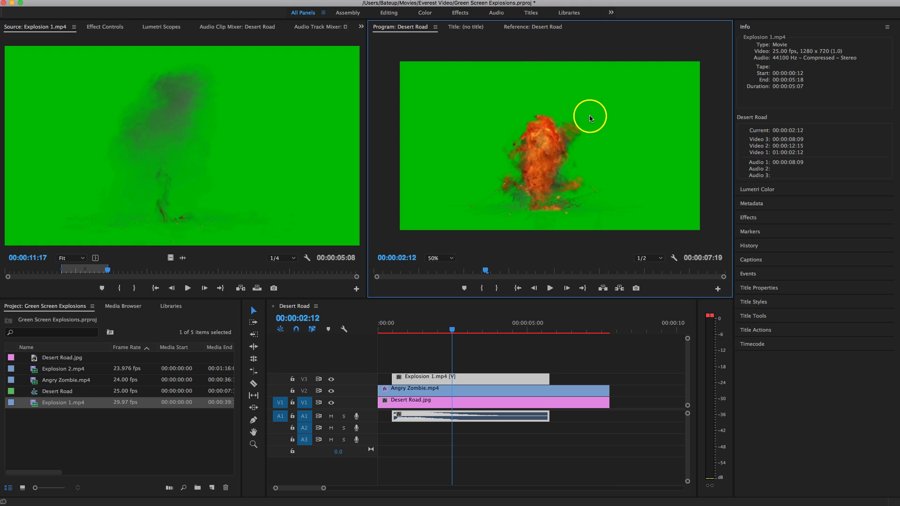
left_click(459, 13)
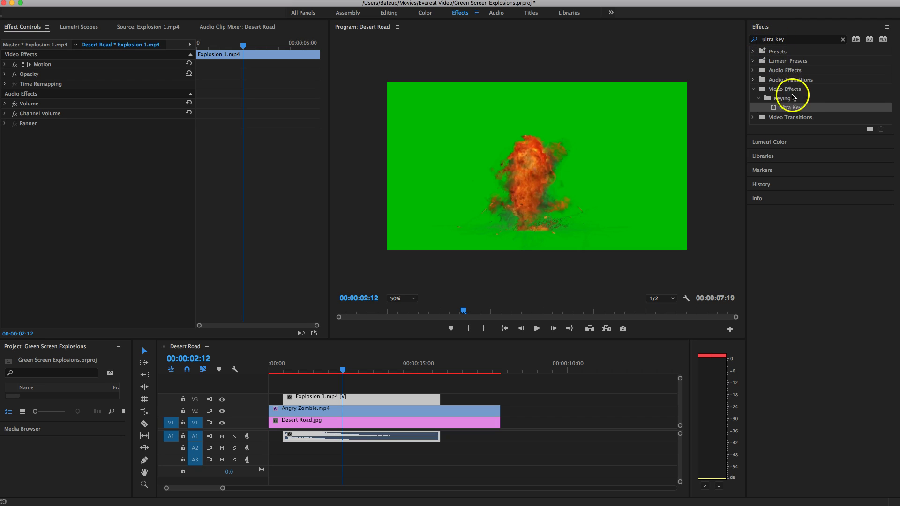
left_click(796, 110)
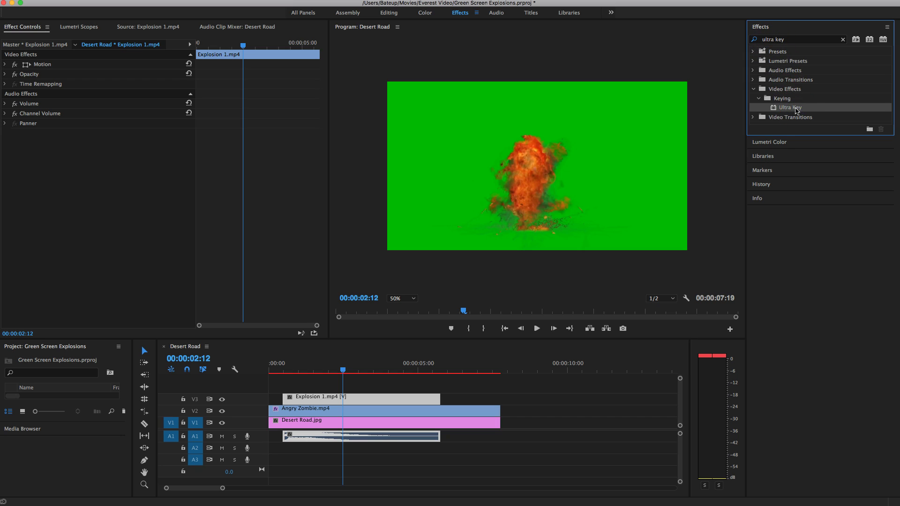
left_click_drag(577, 331, 371, 399)
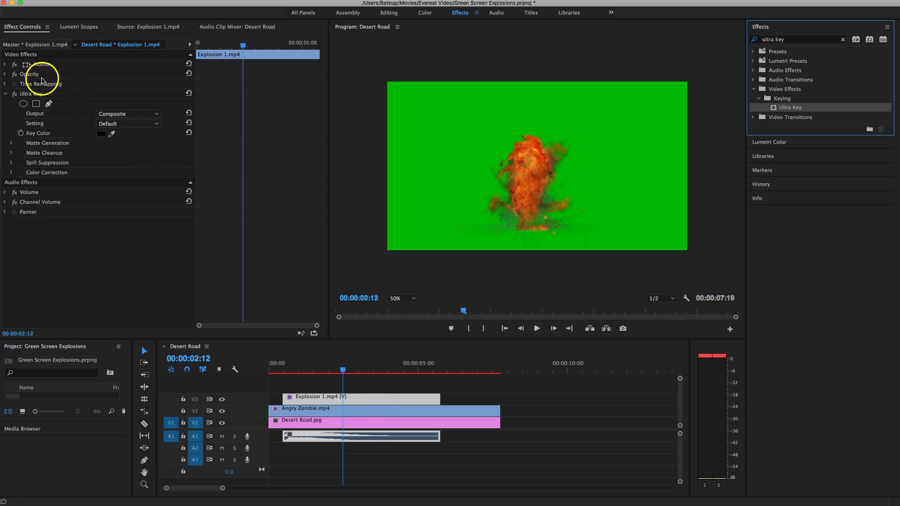
Sample the green background as the Key Color of Explosion 1.mp4's Ultra Key effect
left_click(30, 135)
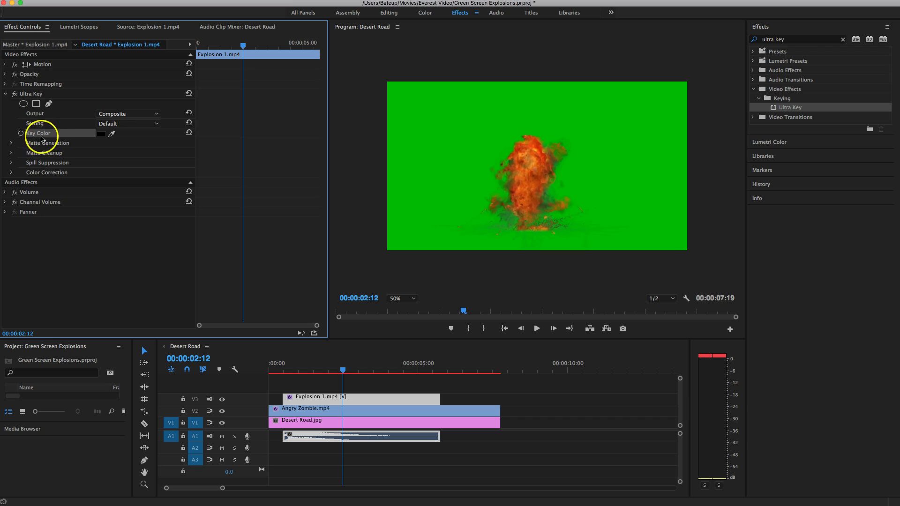
left_click(112, 133)
left_click(467, 117)
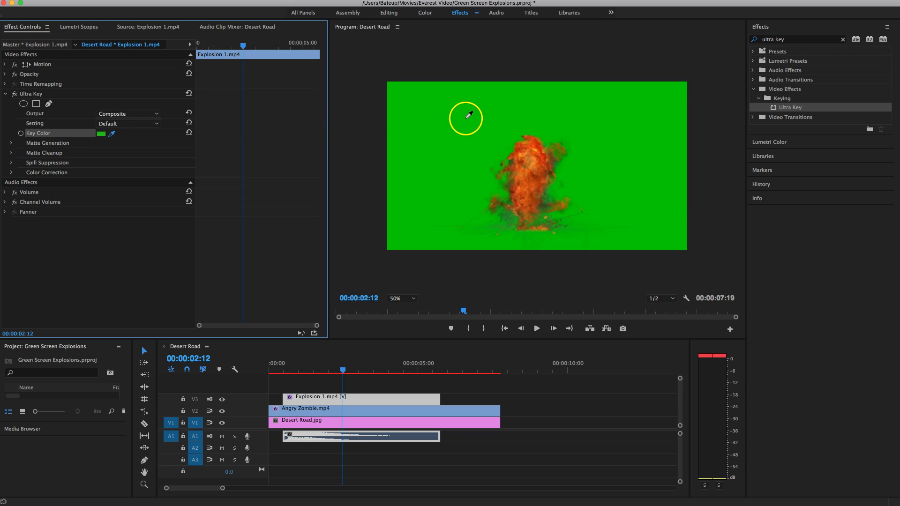
left_click(466, 117)
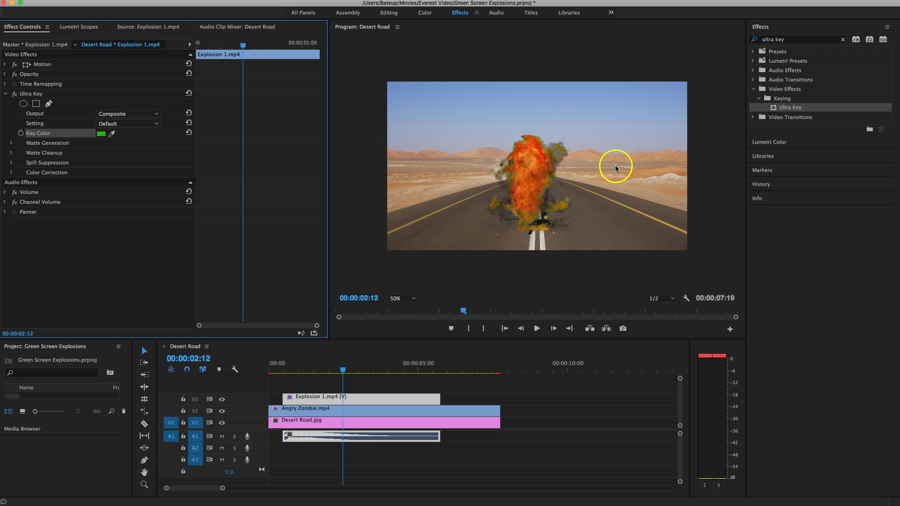
Play the keyed explosion over the zombie and road up to 00:00:04:00
left_click_drag(348, 370, 283, 371)
left_click(538, 328)
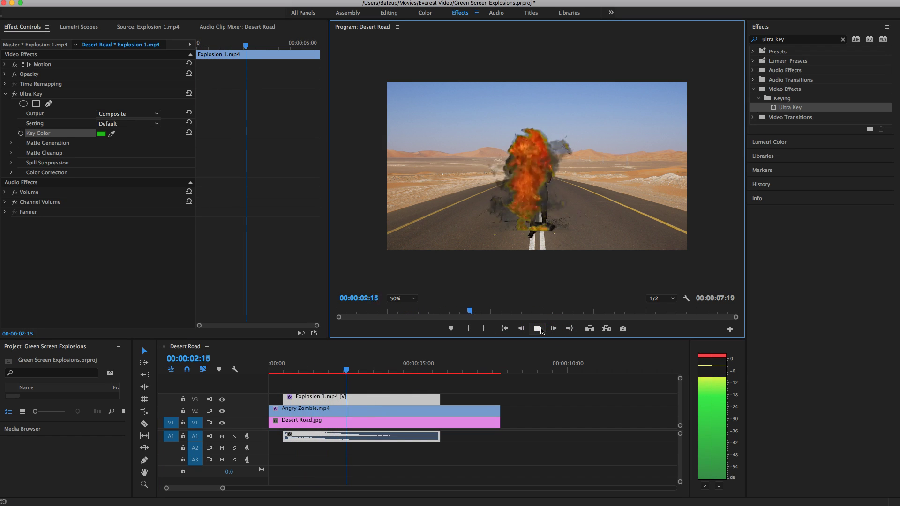
left_click(541, 331)
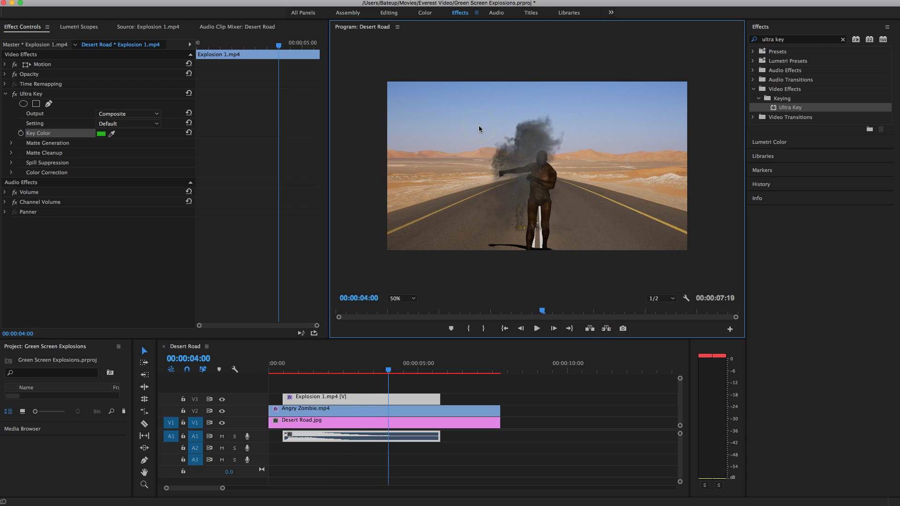
With the explosion in view at 00:00:02:10, set Explosion 1.mp4's Position to 983.0, 254.0 and its Scale to 62.0
left_click(342, 397)
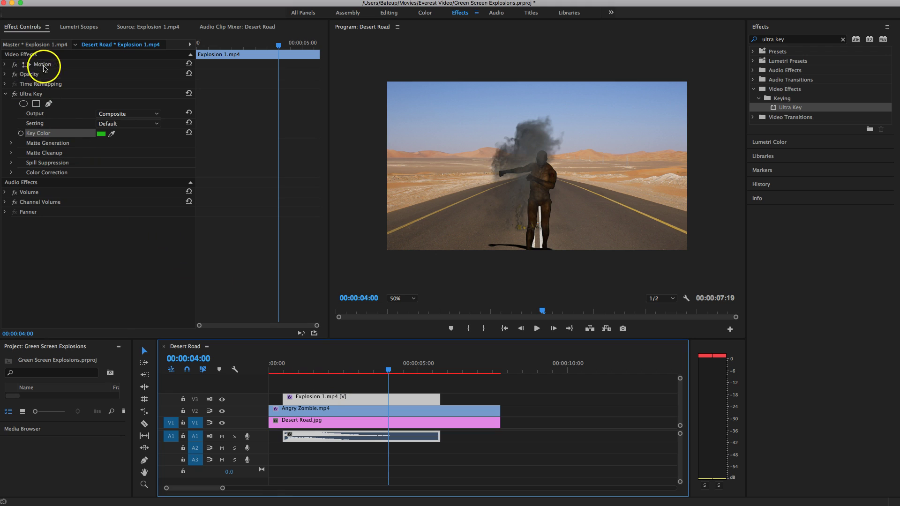
left_click(5, 65)
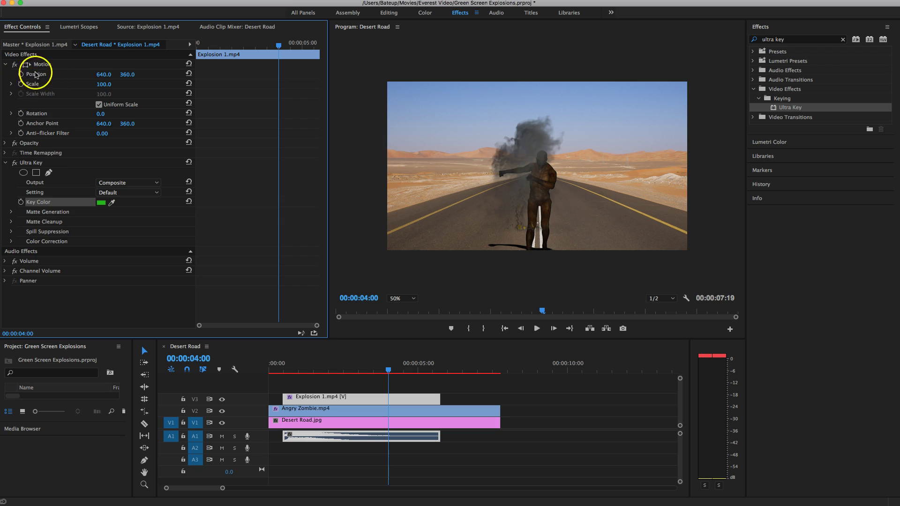
left_click_drag(388, 373, 341, 373)
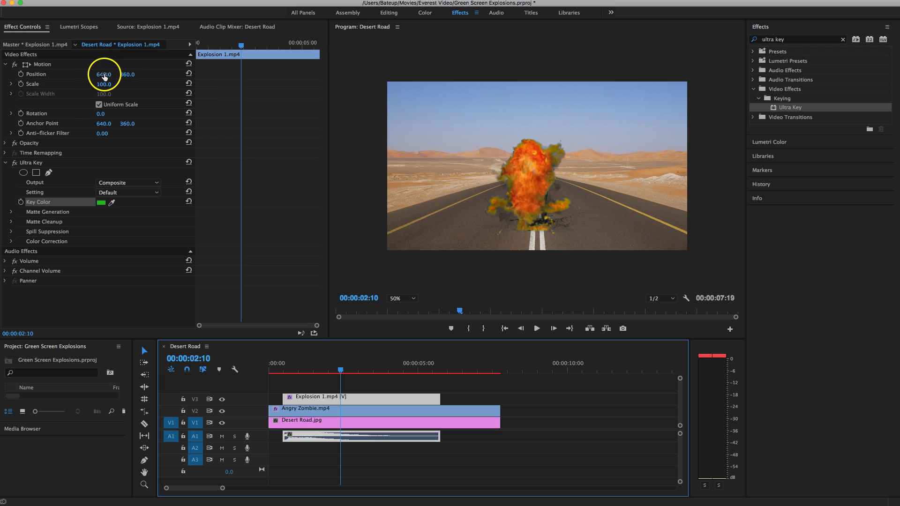
left_click_drag(106, 77, 107, 76)
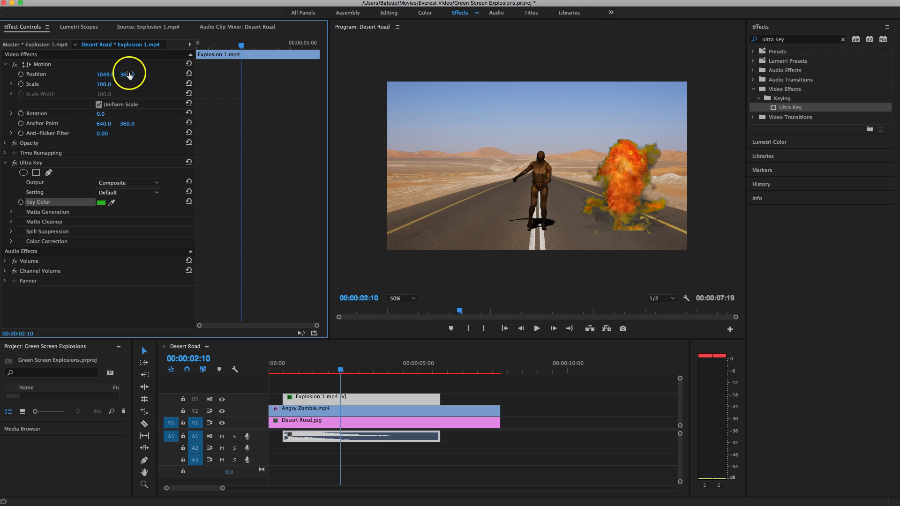
left_click_drag(129, 76, 129, 75)
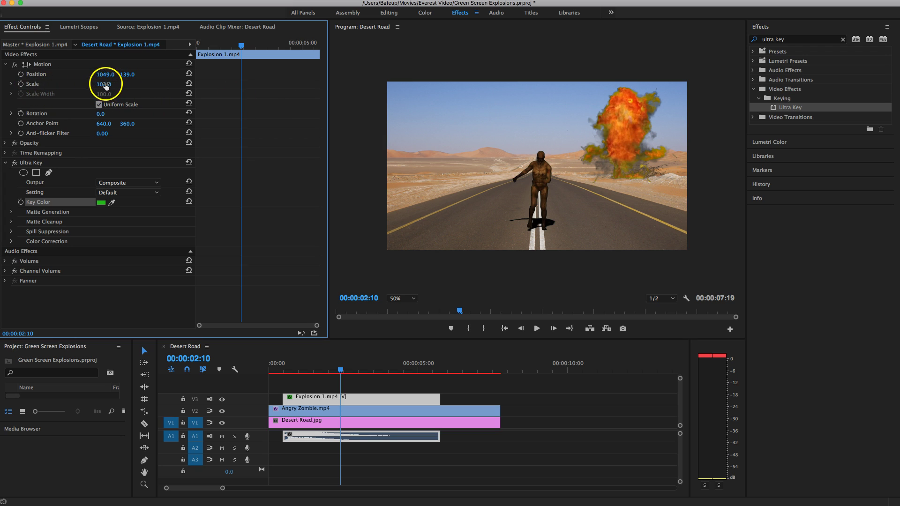
left_click_drag(106, 85, 105, 85)
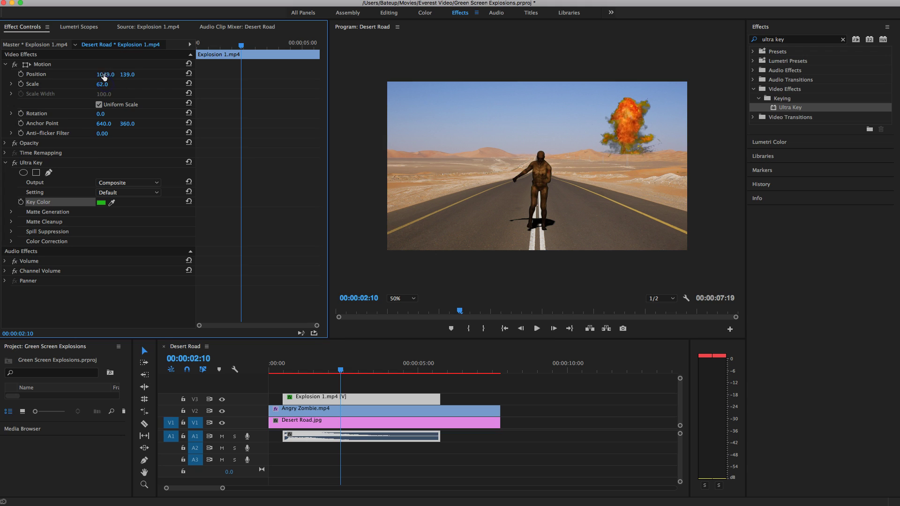
mouse_move(123, 76)
left_mouse_down()
mouse_move(105, 76)
mouse_move(129, 76)
left_mouse_up()
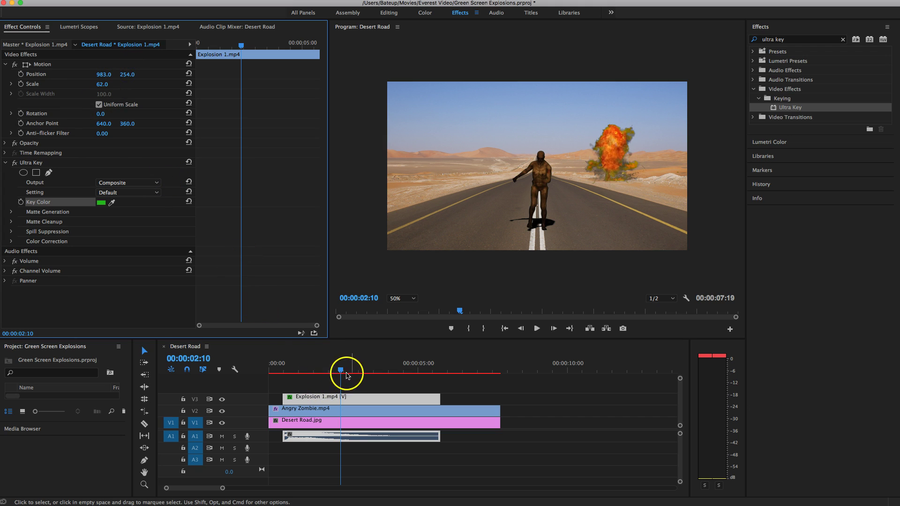
Play the sequence from 00:00:00:00 to review the repositioned explosion behind the zombie
left_click_drag(342, 369, 254, 370)
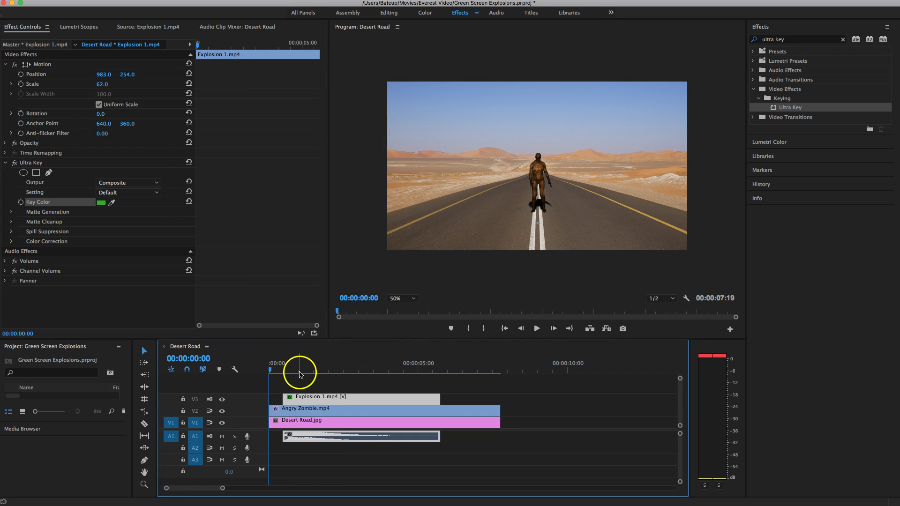
left_click(537, 329)
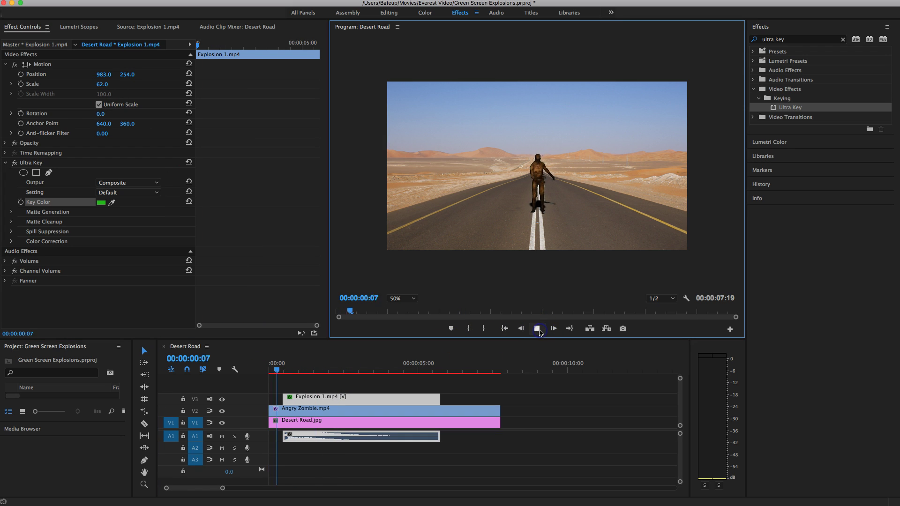
left_click(545, 330)
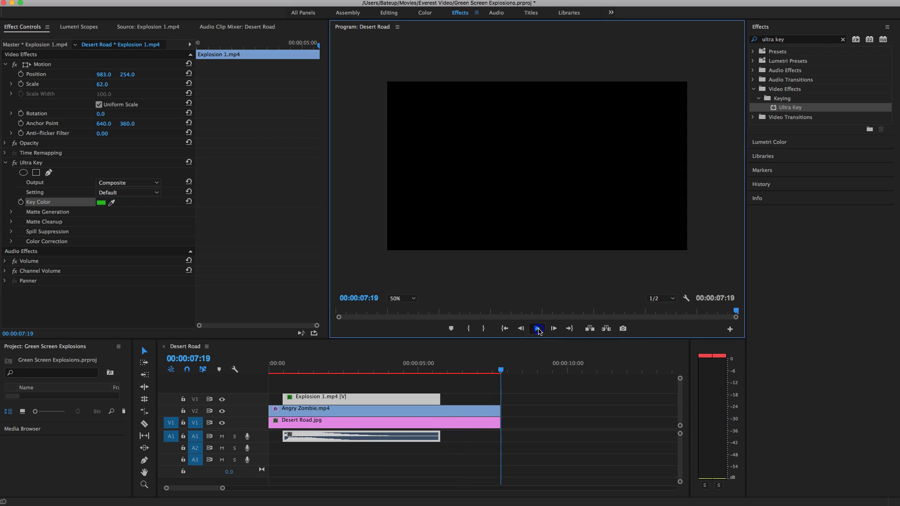
left_click(538, 328)
Move Explosion 1.mp4 to start at 00:00:02:12 so it ends with Angry Zombie.mp4, check its smoke at 00:00:07:15, and return the playhead to the start
left_click_drag(311, 371, 442, 378)
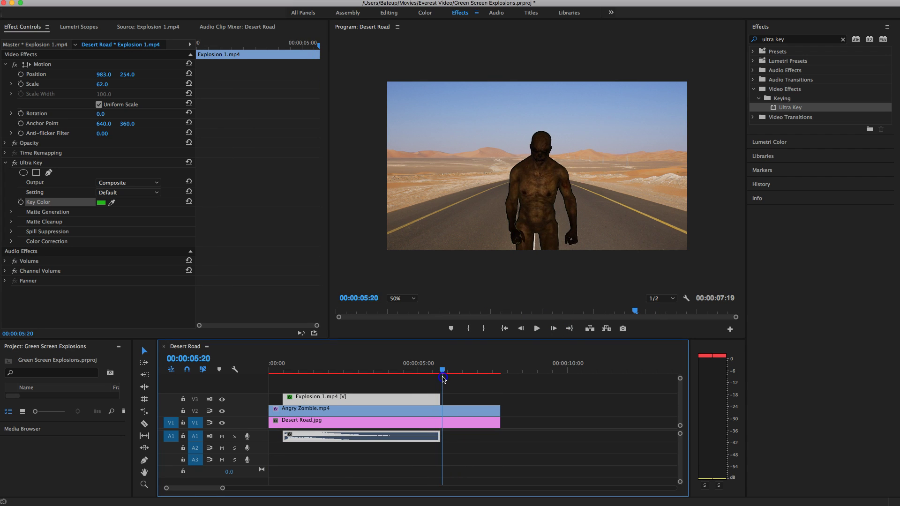
left_click(401, 399)
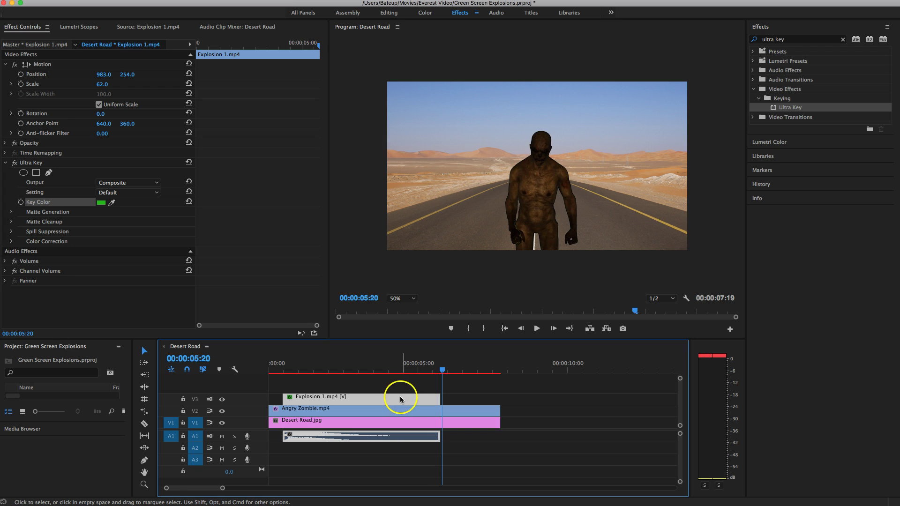
left_click_drag(379, 399, 433, 398)
left_click_drag(445, 367, 495, 376)
left_click(659, 261)
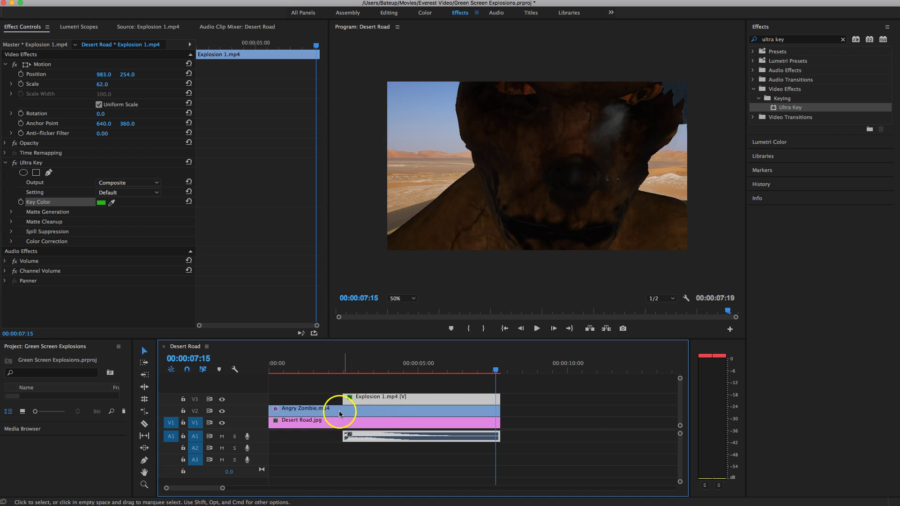
key("Home")
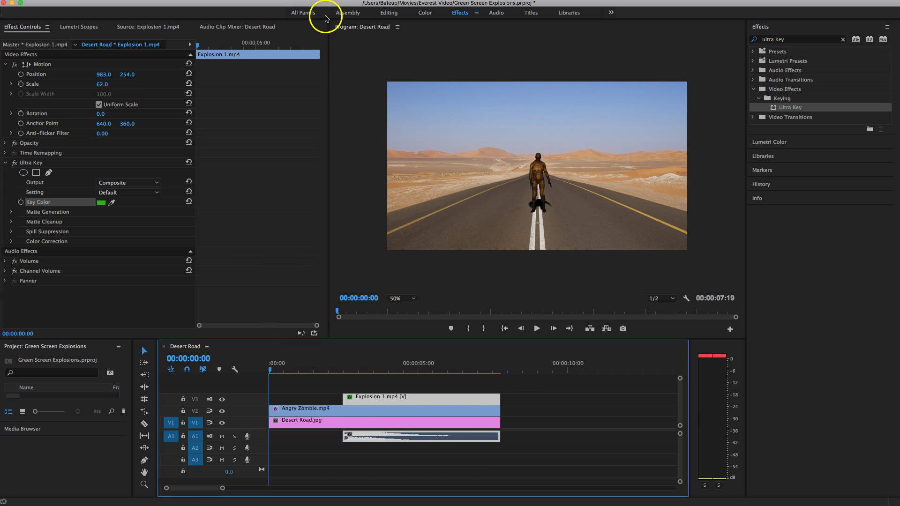
Load Explosion 2.mp4 into the Source monitor and mark its In point at 00:00:44:19 and Out point at 00:00:59:11
left_click(305, 14)
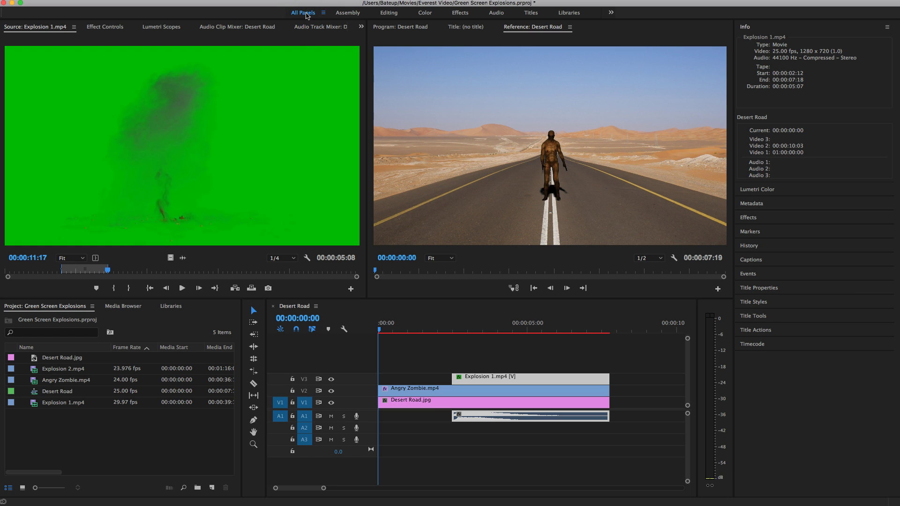
double_click(34, 372)
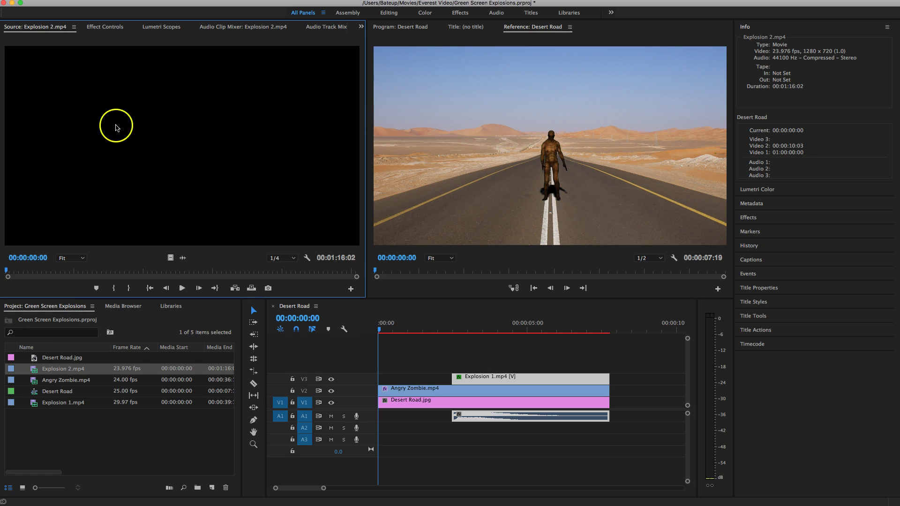
left_click_drag(16, 272, 212, 267)
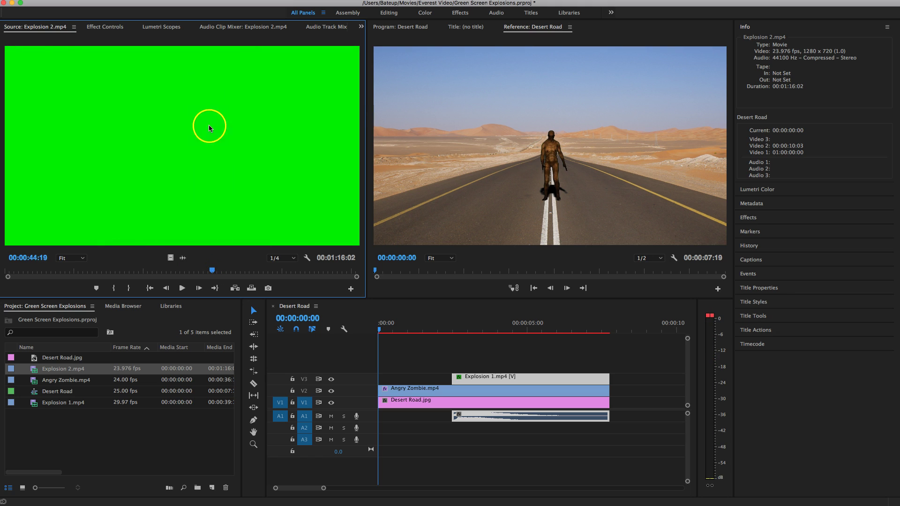
left_click(115, 289)
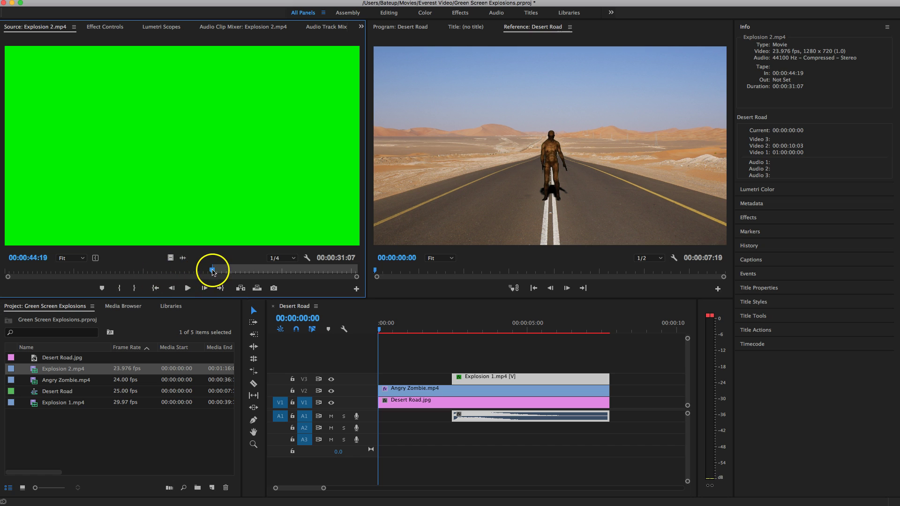
left_click_drag(212, 271, 279, 270)
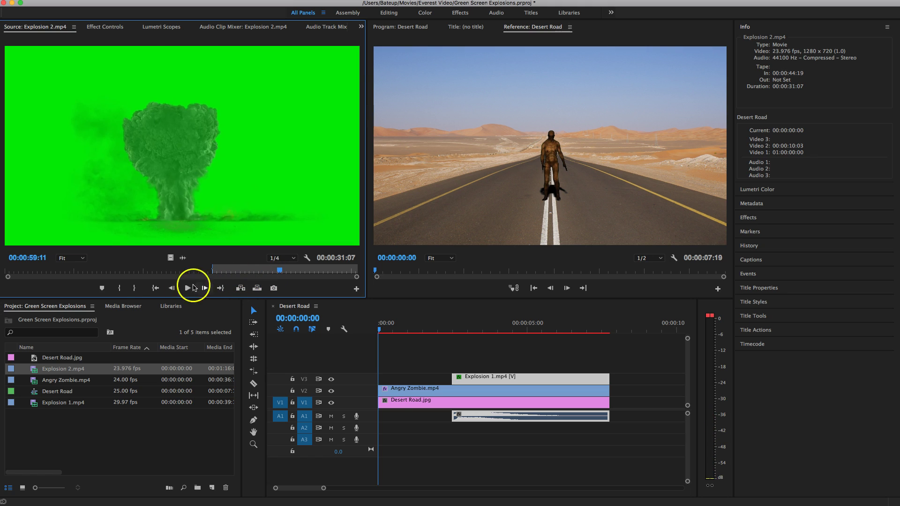
left_click(136, 288)
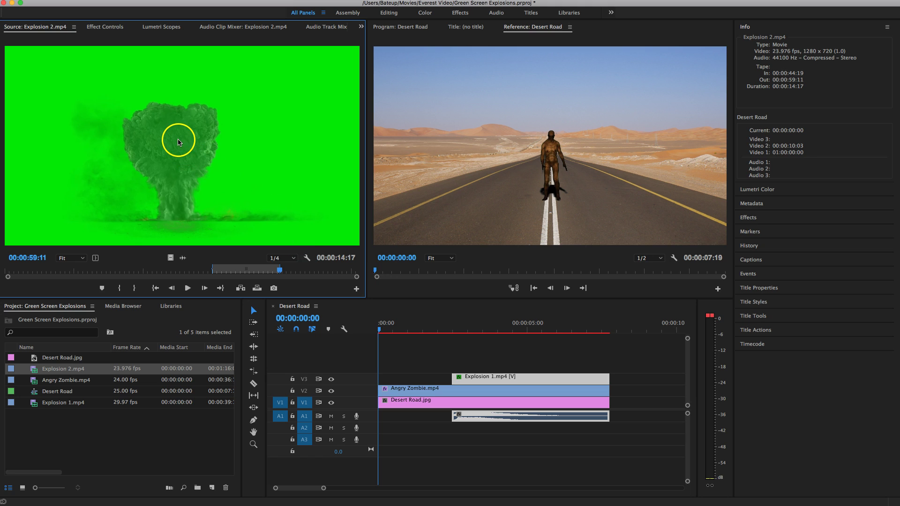
Add the marked Explosion 2.mp4 clip to a new track V4 at 00:00:00:00 and park the playhead on its blast at 00:00:04:14
left_click_drag(177, 138, 451, 358)
left_click_drag(510, 369, 438, 368)
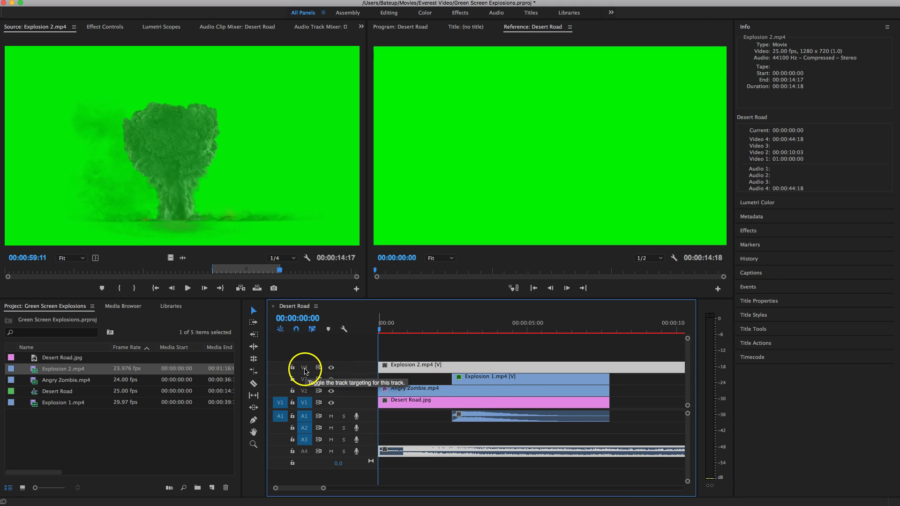
left_click(381, 331)
left_click_drag(381, 331, 514, 331)
left_click(512, 346)
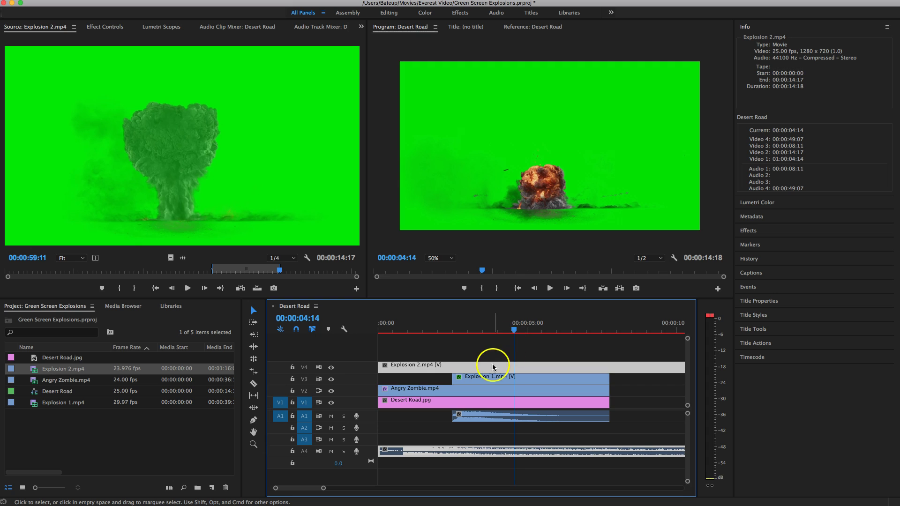
Switch to the Effects workspace and apply Ultra Key to the Explosion 2.mp4 clip on V4
left_click(454, 14)
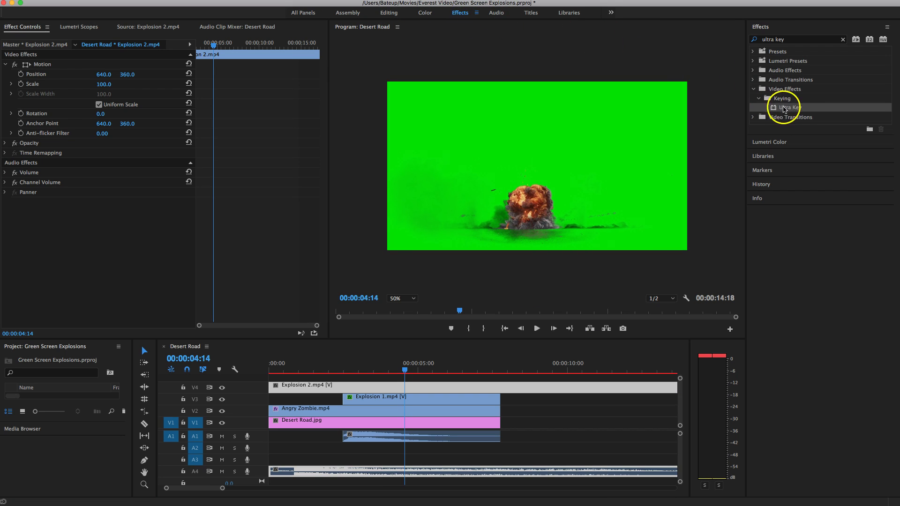
left_click_drag(796, 111, 776, 121)
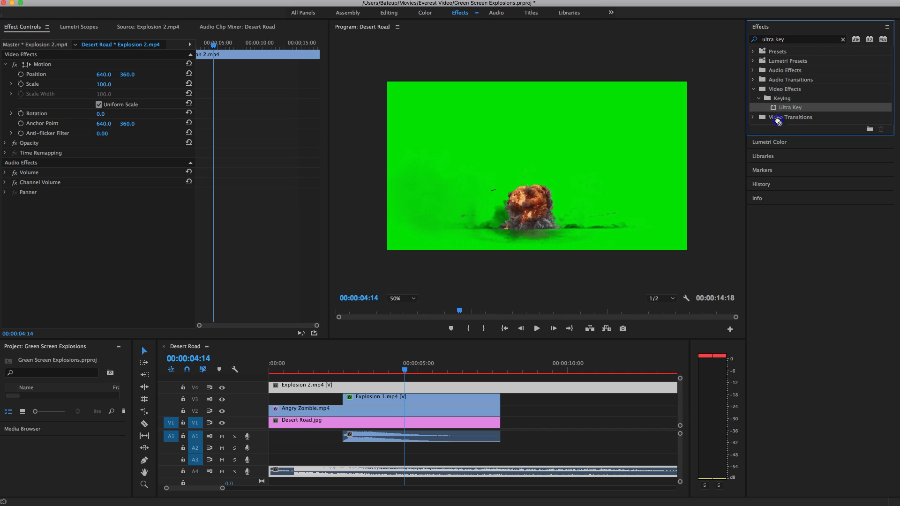
left_click_drag(666, 237, 552, 386)
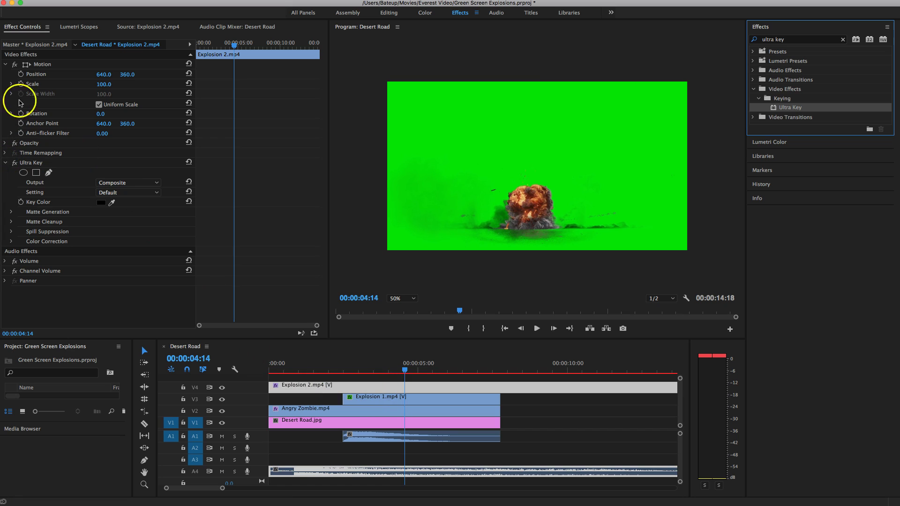
Set the Ultra Key colour of Explosion 2.mp4 by sampling the green background in the Program monitor
left_click(5, 64)
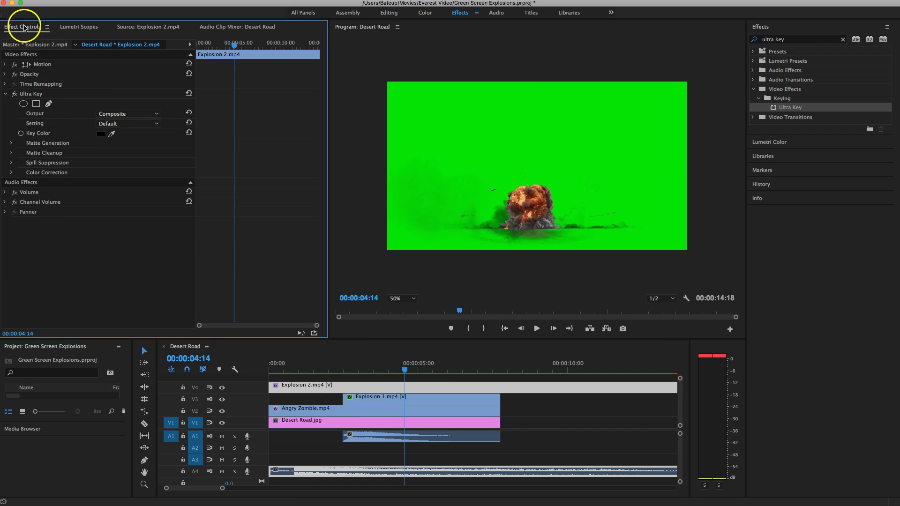
left_click(39, 94)
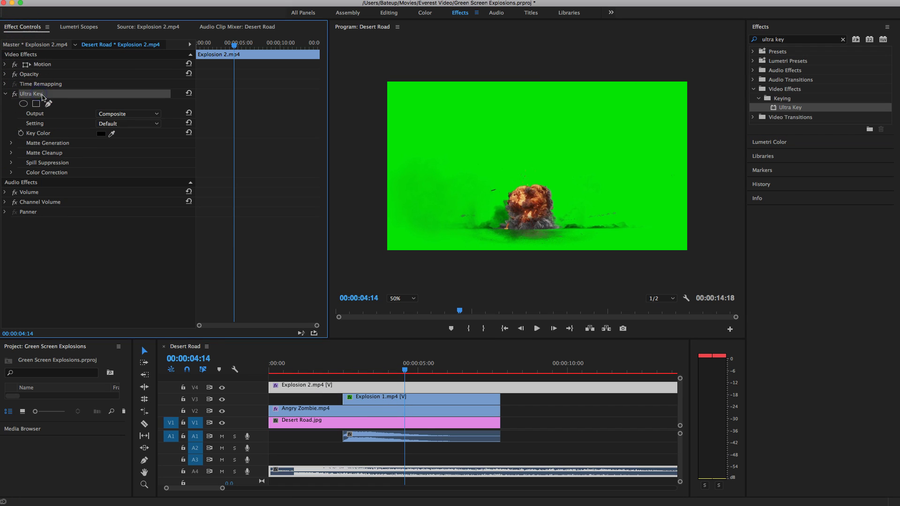
left_click(47, 135)
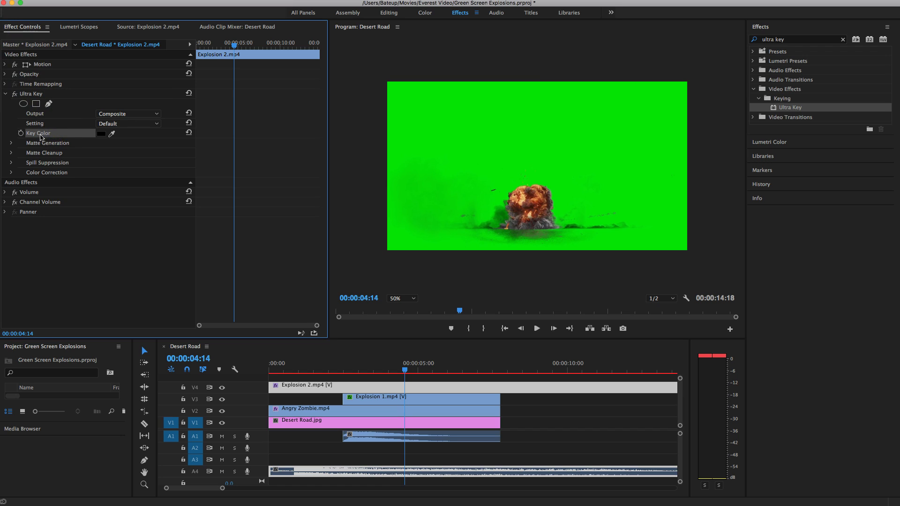
left_click(112, 134)
left_click_drag(112, 133, 609, 145)
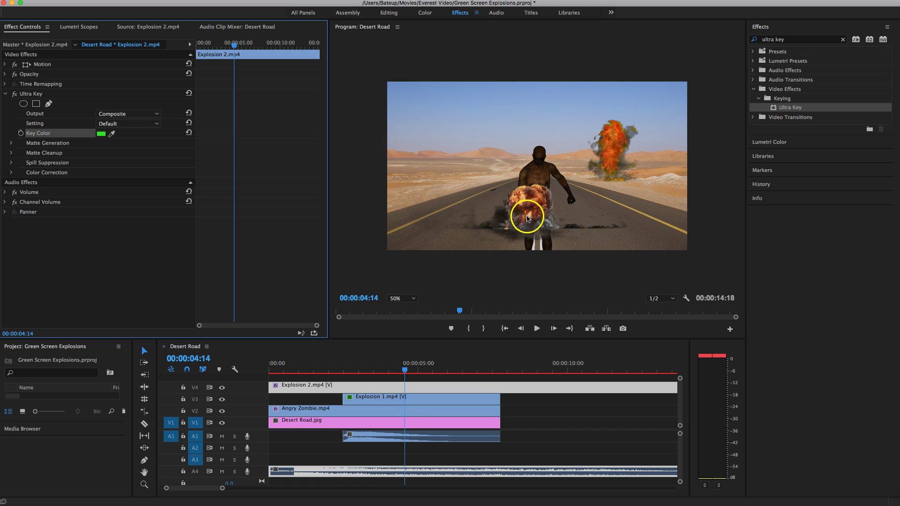
Scale Explosion 2.mp4 to 65 and set its position to 239, 258, behind the zombie beside the road
left_click(322, 389)
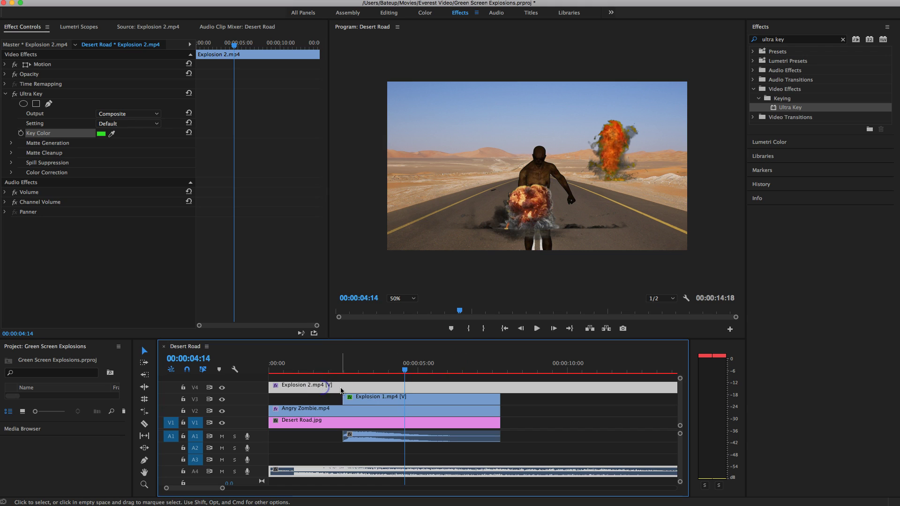
left_click(7, 93)
left_click(5, 64)
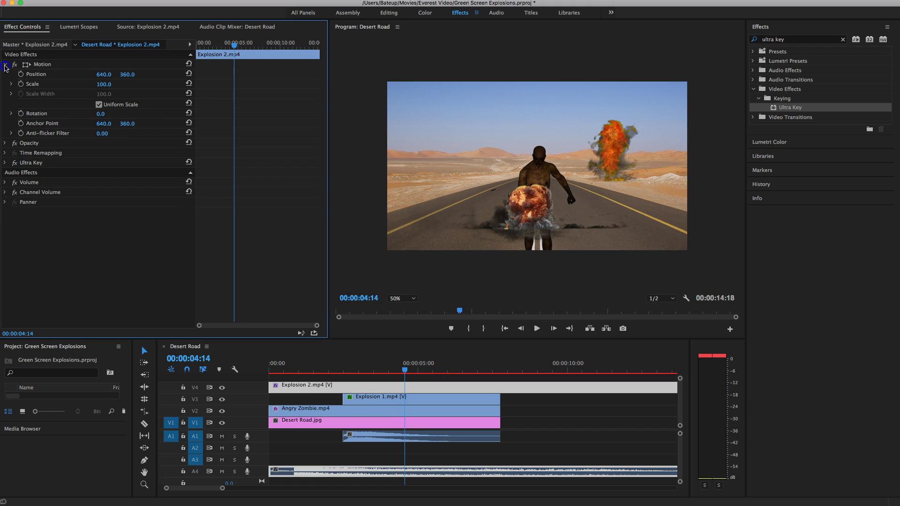
left_click(43, 64)
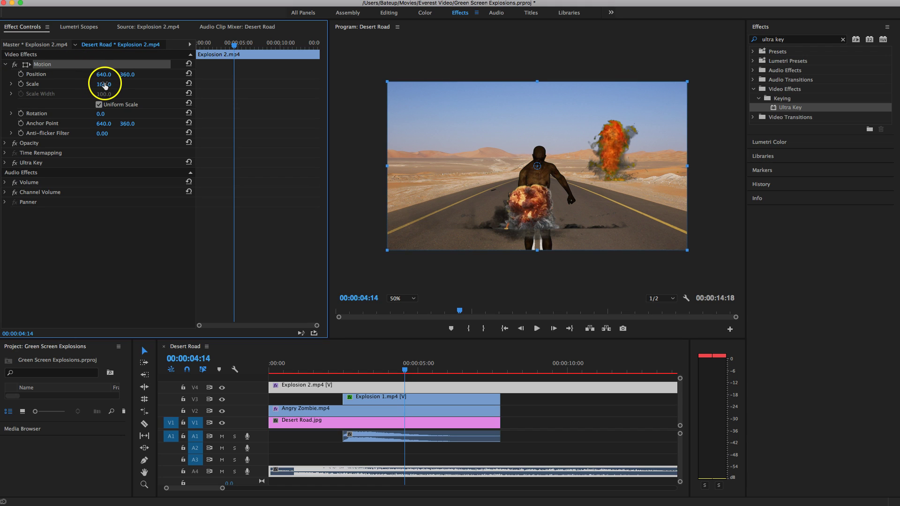
mouse_move(104, 75)
left_mouse_down()
mouse_move(147, 69)
mouse_move(105, 87)
mouse_move(127, 74)
mouse_move(104, 76)
left_mouse_up()
left_click(126, 73)
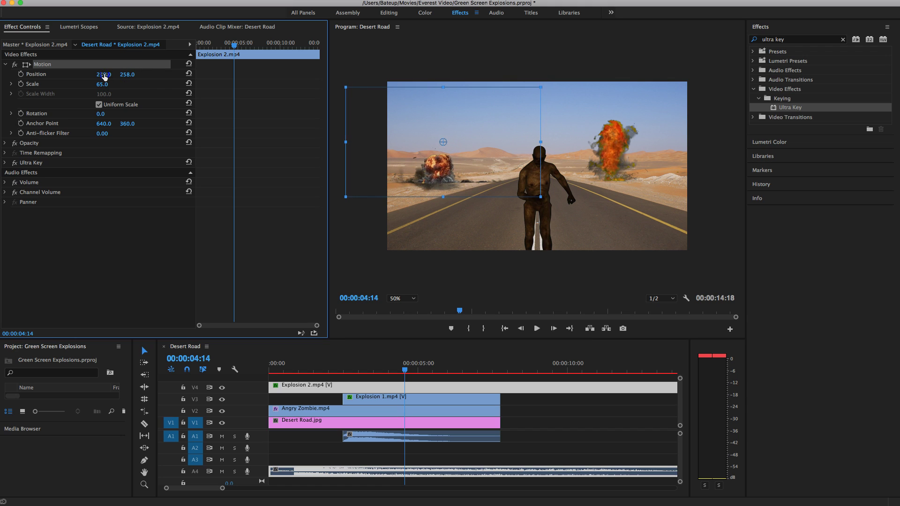
Play the sequence from 00:00:00:00 to about 00:00:06:17 to check the timing and placement of the second explosion
left_click_drag(408, 371, 197, 373)
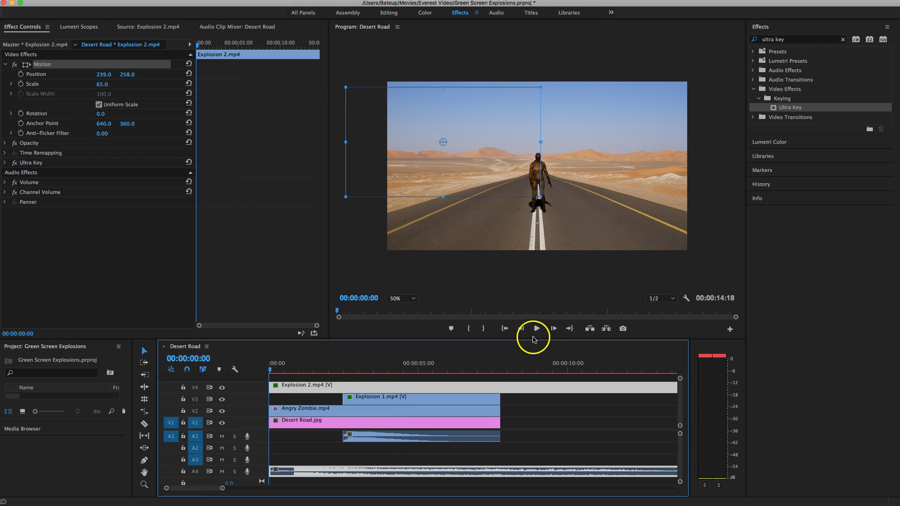
left_click(537, 328)
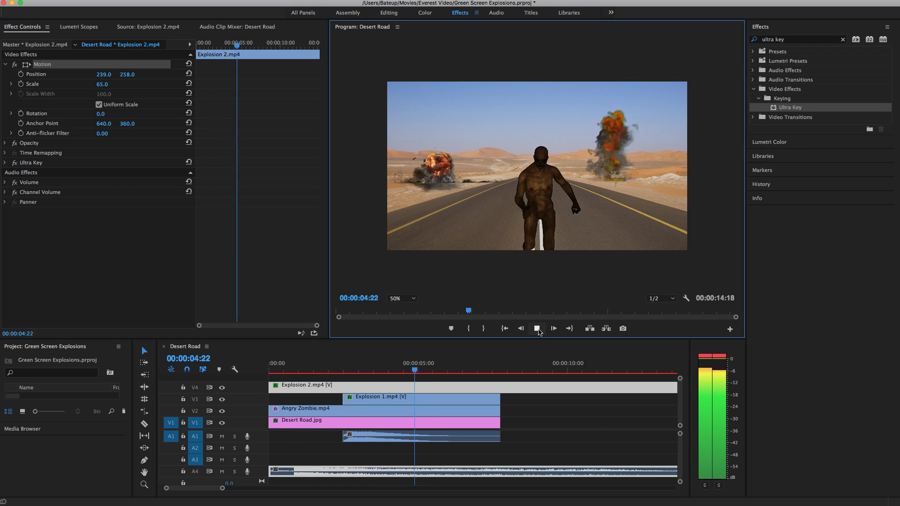
left_click(537, 329)
left_click(440, 169)
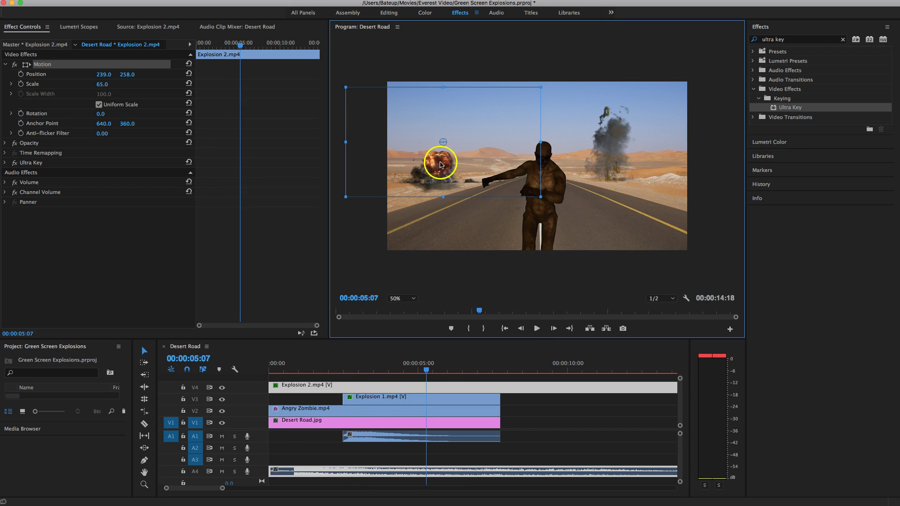
left_click(537, 328)
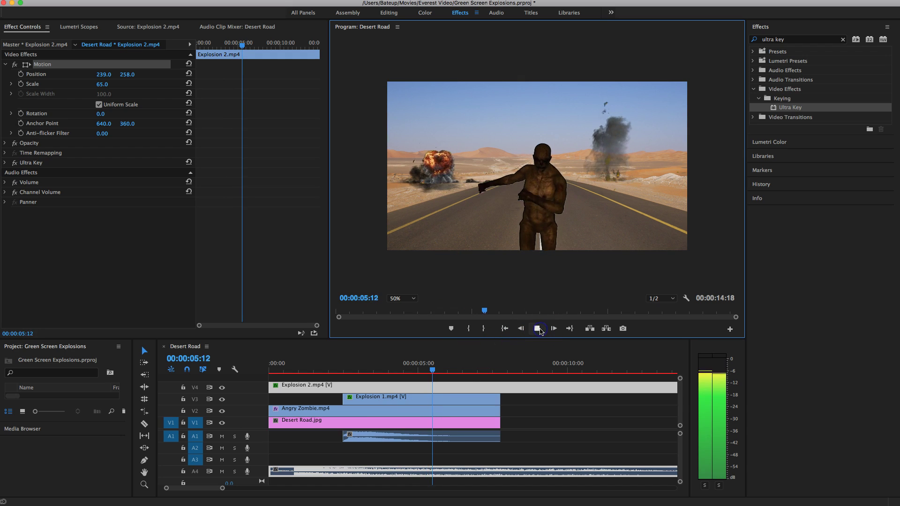
left_click(531, 163)
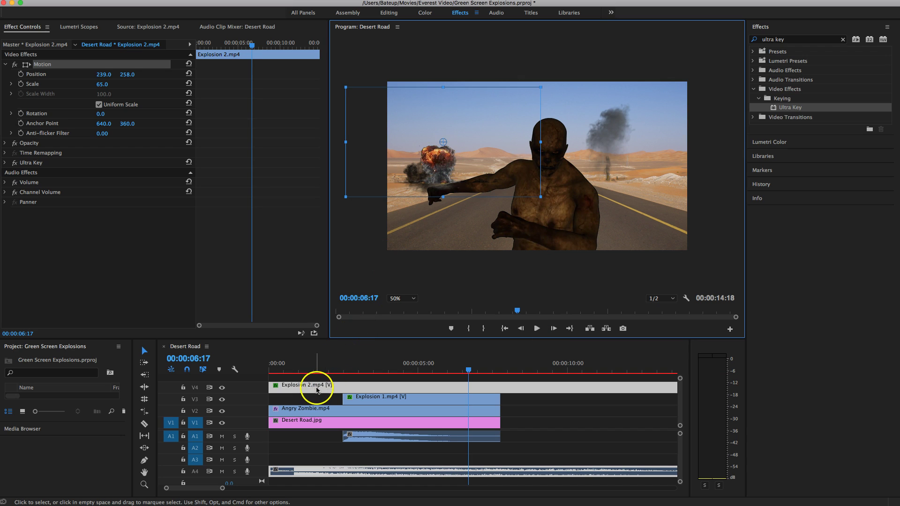
Set the speed of Explosion 2.mp4 to 200% and shift the clip so it ends with Angry Zombie.mp4
right_click(331, 389)
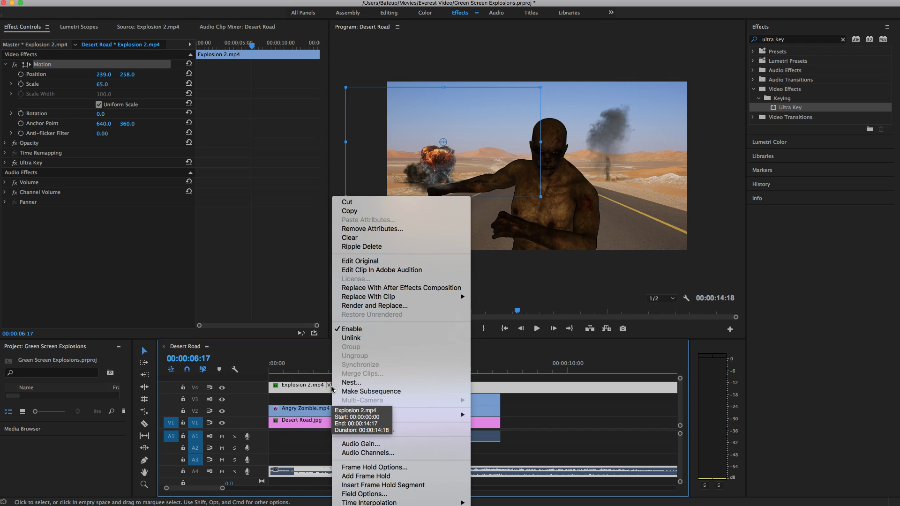
left_click(432, 429)
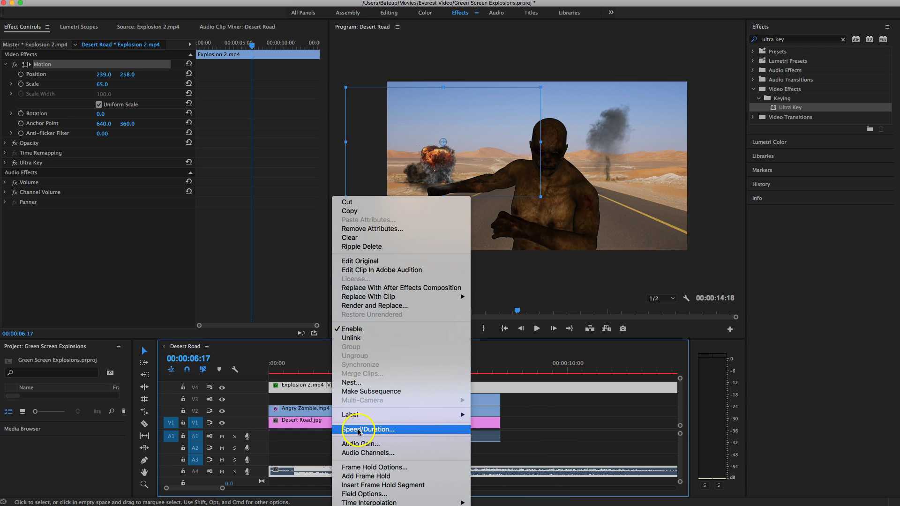
left_click(409, 433)
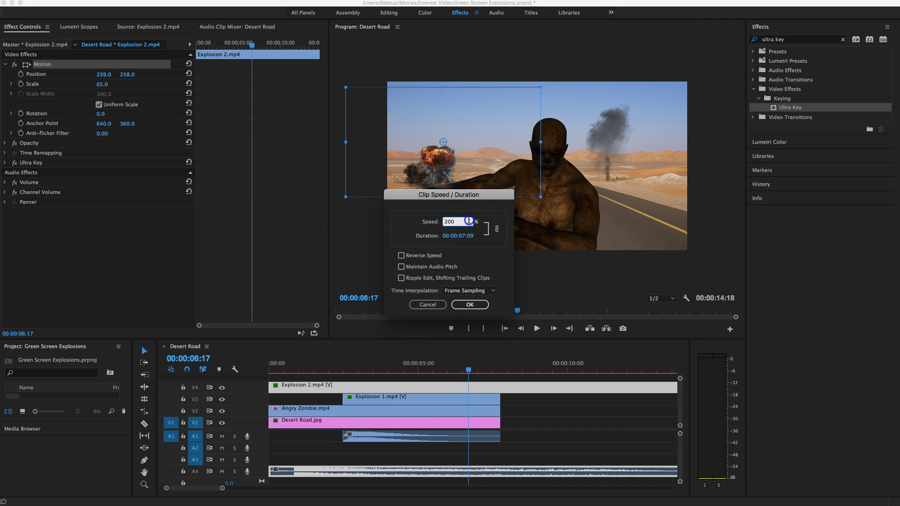
left_click(470, 305)
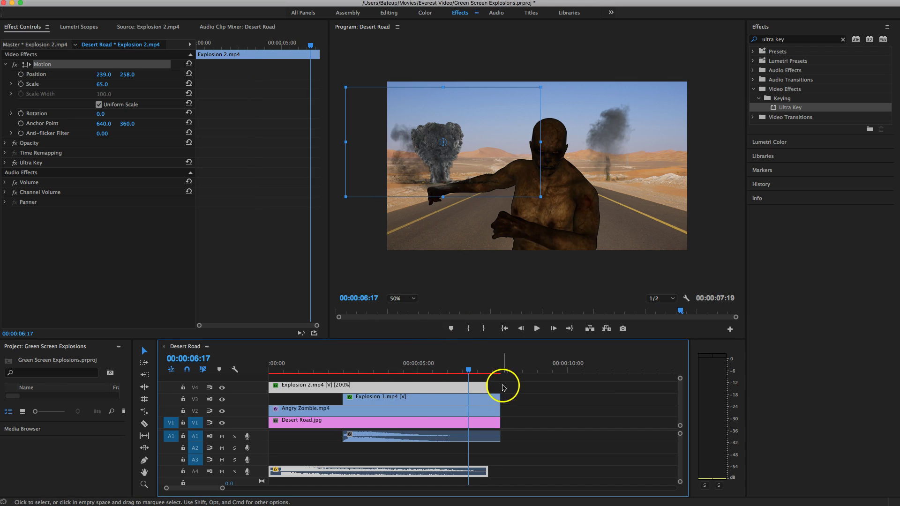
left_click_drag(434, 388, 443, 388)
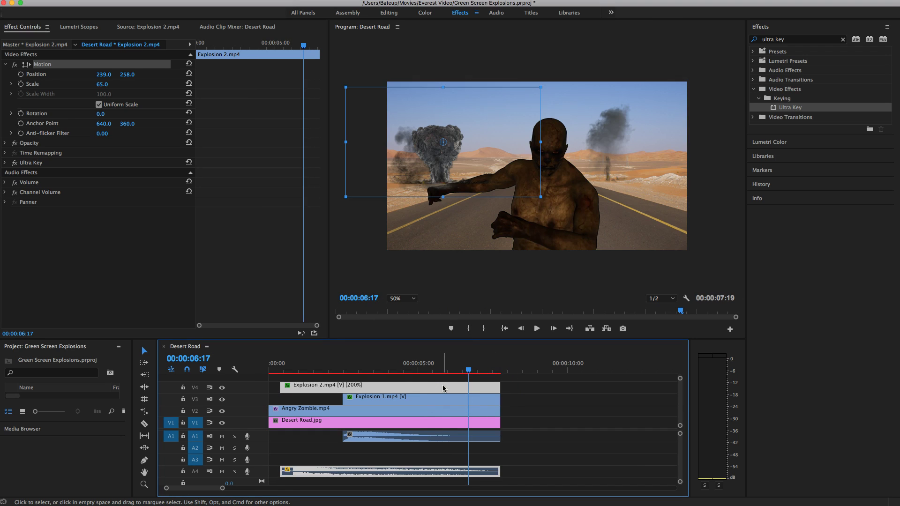
Play the sequence from the start, then inspect how the explosions overlap the zombie at 00:00:07:17
left_click(258, 369)
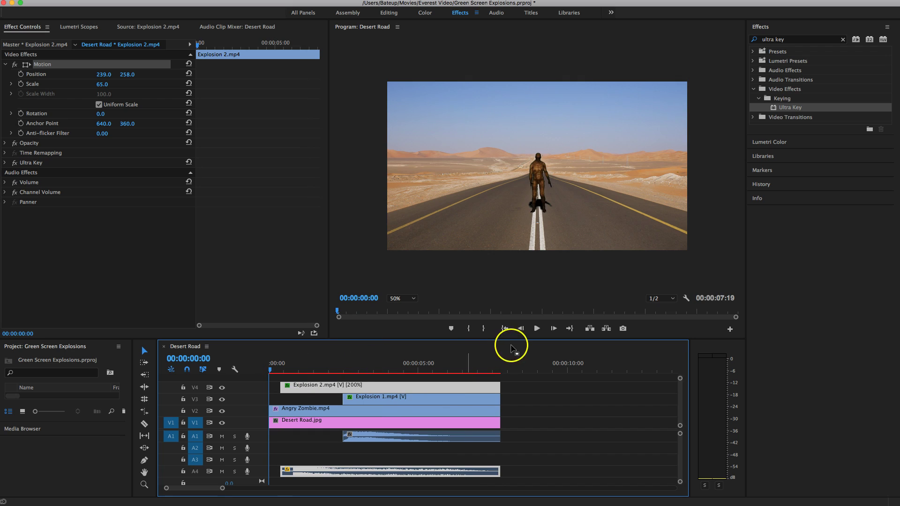
left_click(536, 328)
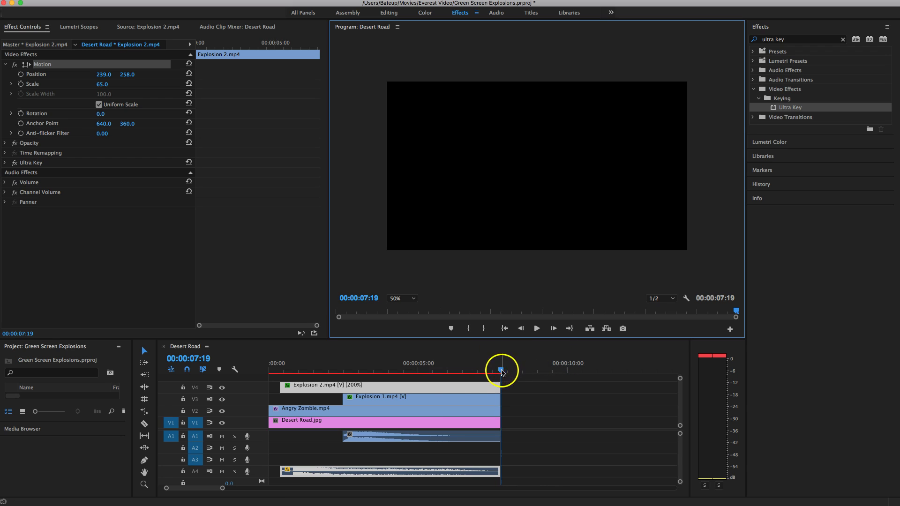
left_click_drag(501, 372, 497, 371)
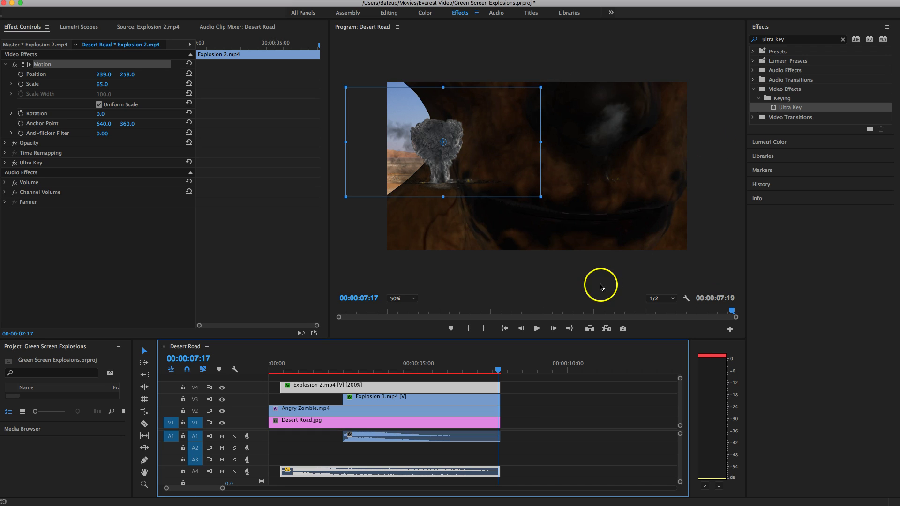
Move Angry Zombie.mp4 to a new track V5 above both explosions and check the layering at 00:00:06:23
left_click(421, 410)
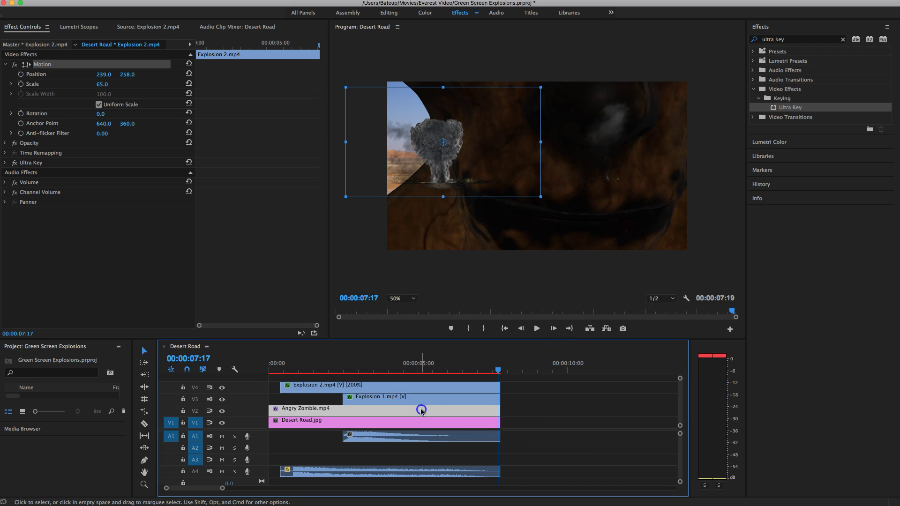
left_click_drag(406, 410, 413, 376)
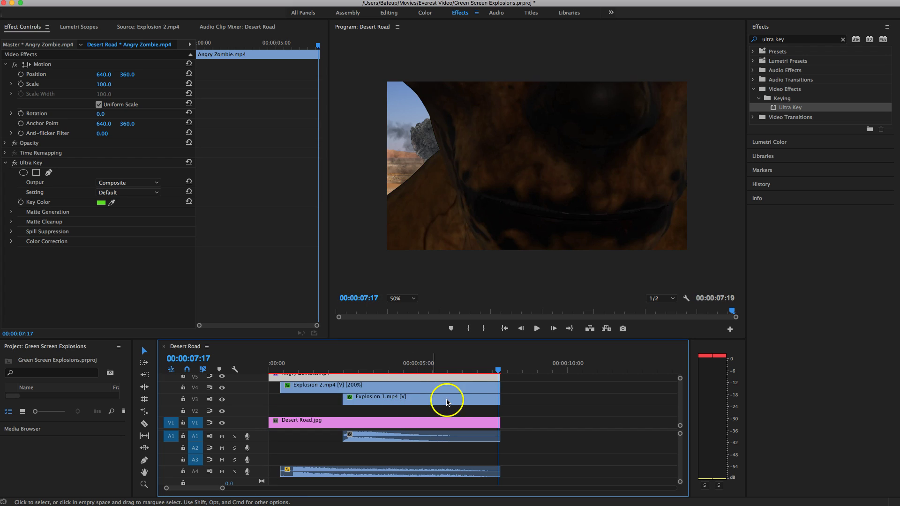
left_click_drag(496, 368, 475, 370)
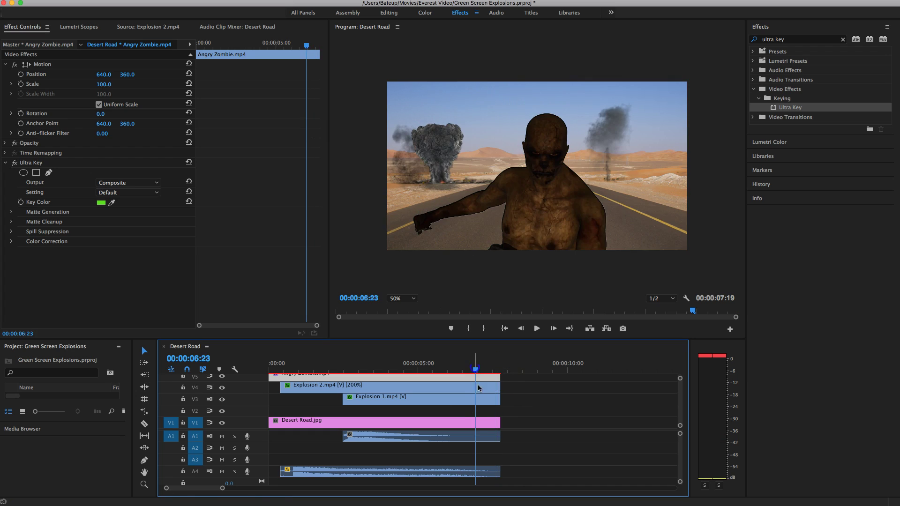
Shift Angry Zombie.mp4 and both explosions down to V4, V3 and V2, and move Explosion 2.mp4's audio to A2
left_click_drag(484, 401, 270, 375)
left_click(482, 374)
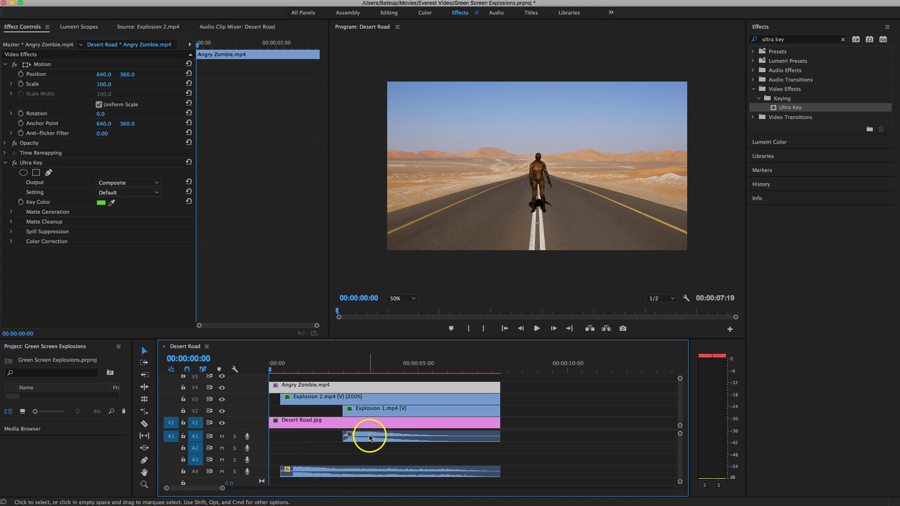
left_click_drag(396, 470, 398, 450)
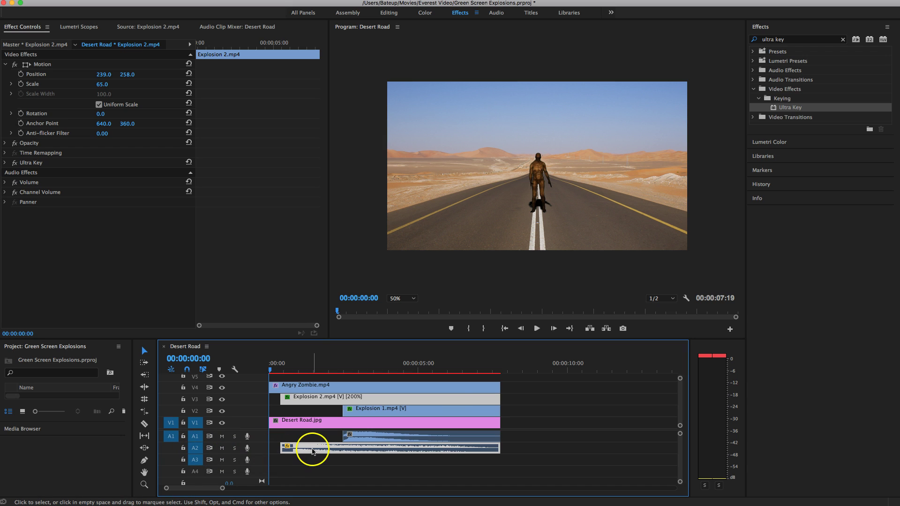
Play the finished composite from the start in a maximized Program monitor at 100% zoom, then restore the panel layout
left_click(356, 223)
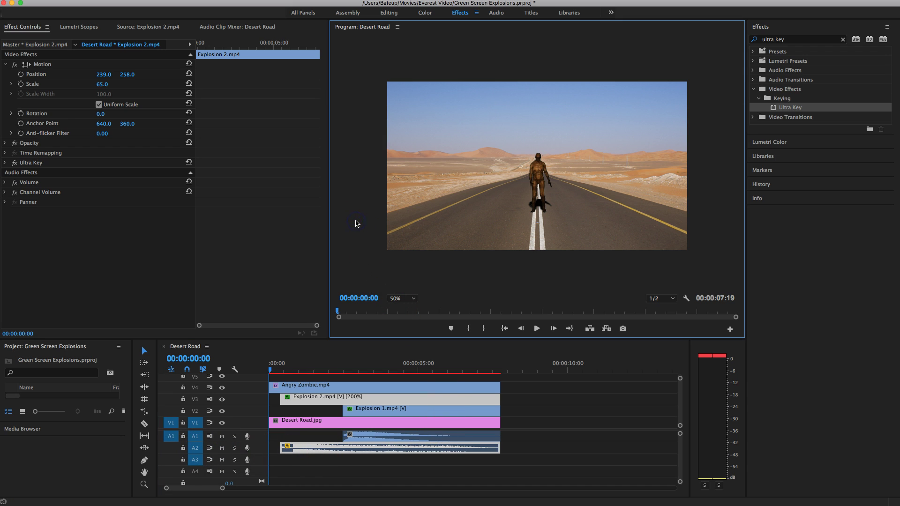
key("grave")
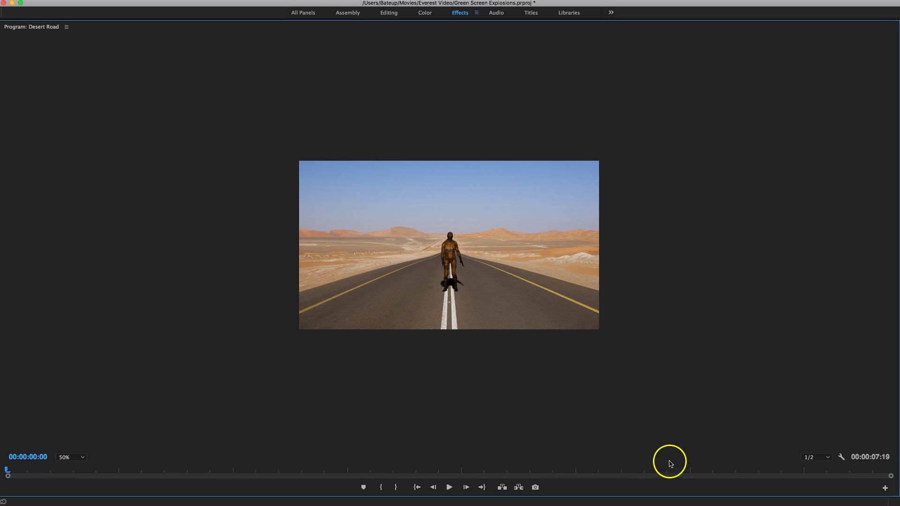
left_click(82, 459)
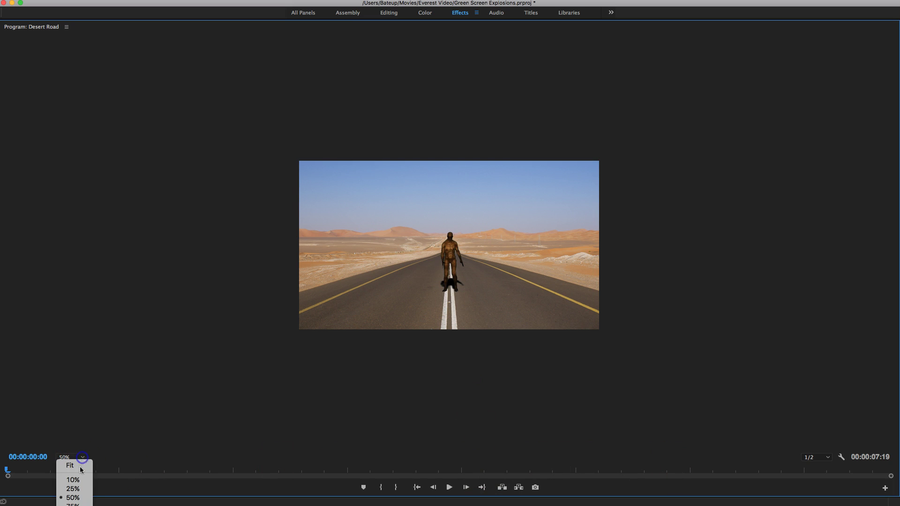
left_click(71, 496)
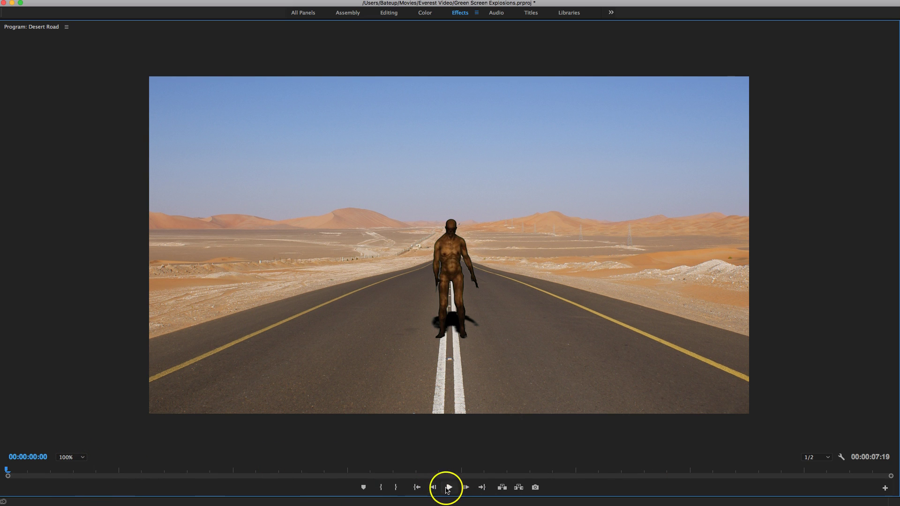
left_click(448, 488)
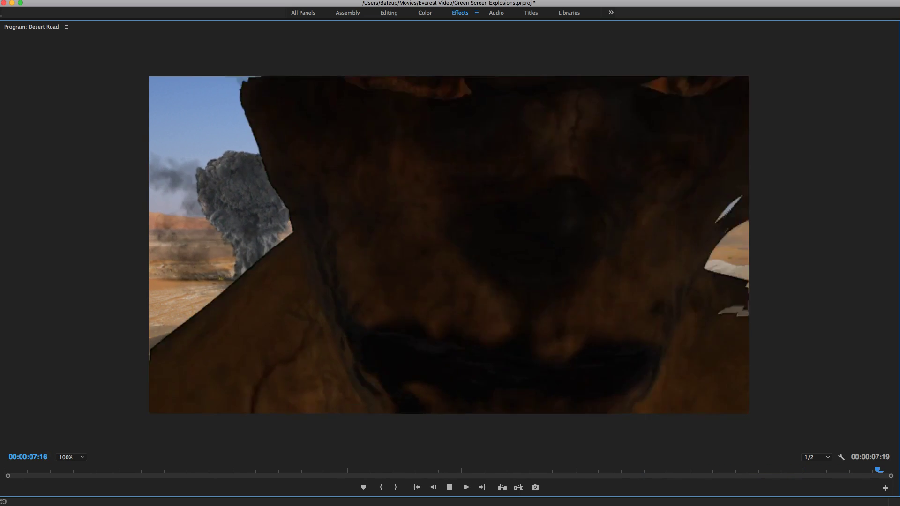
key("grave")
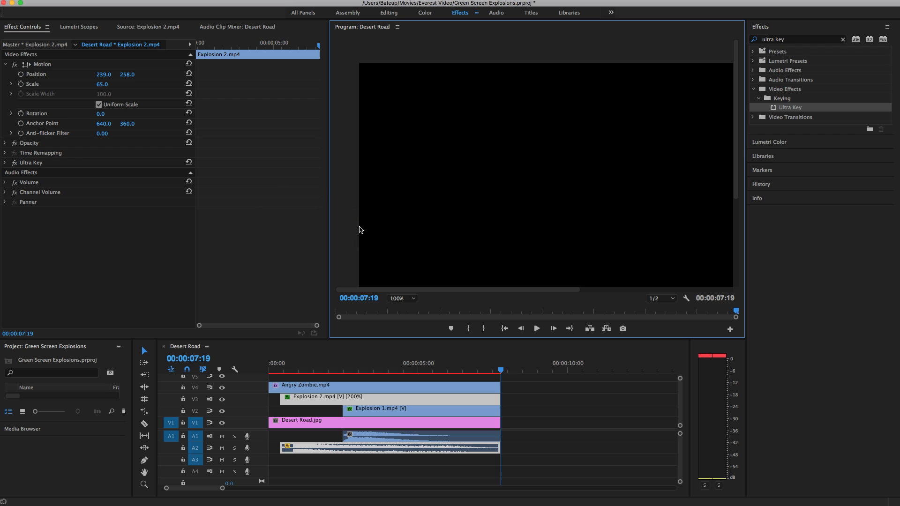
Save the Green Screen Explosions project
left_click(89, 0)
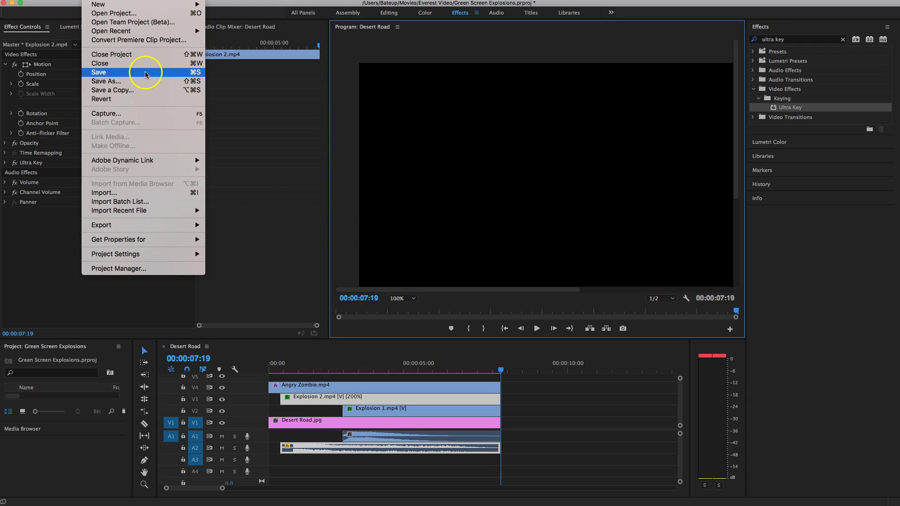
left_click(186, 75)
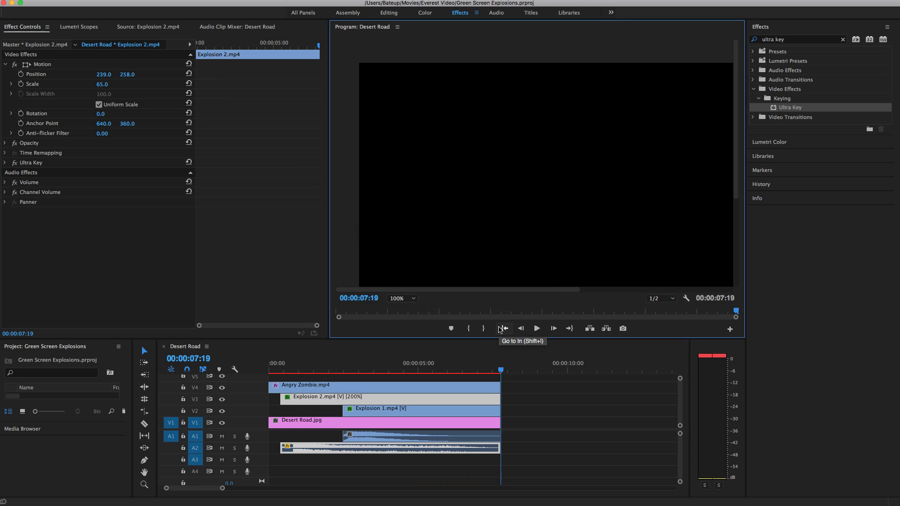
left_click(96, 0)
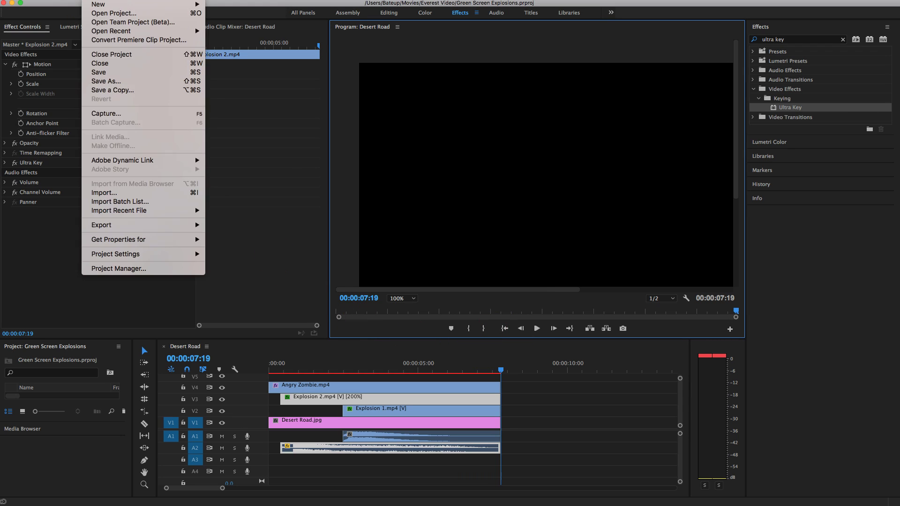
mouse_move(121, 226)
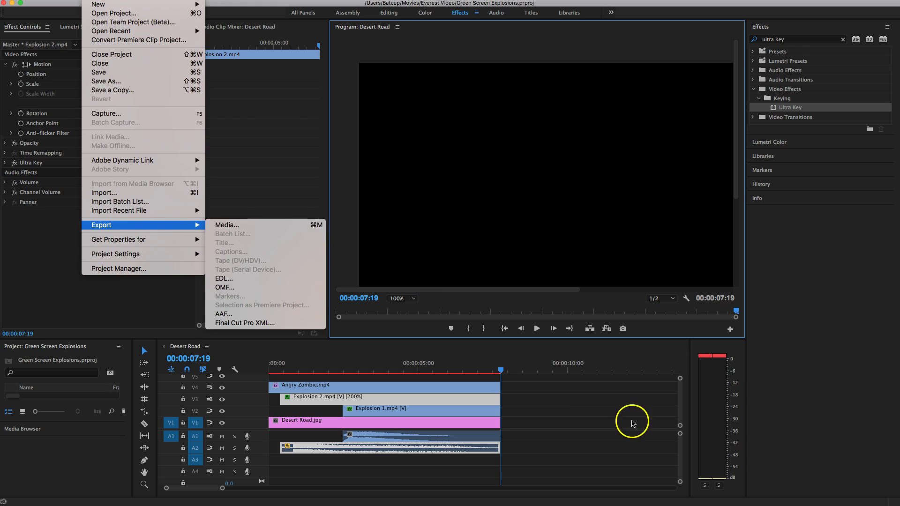
left_click(538, 406)
left_click(585, 403)
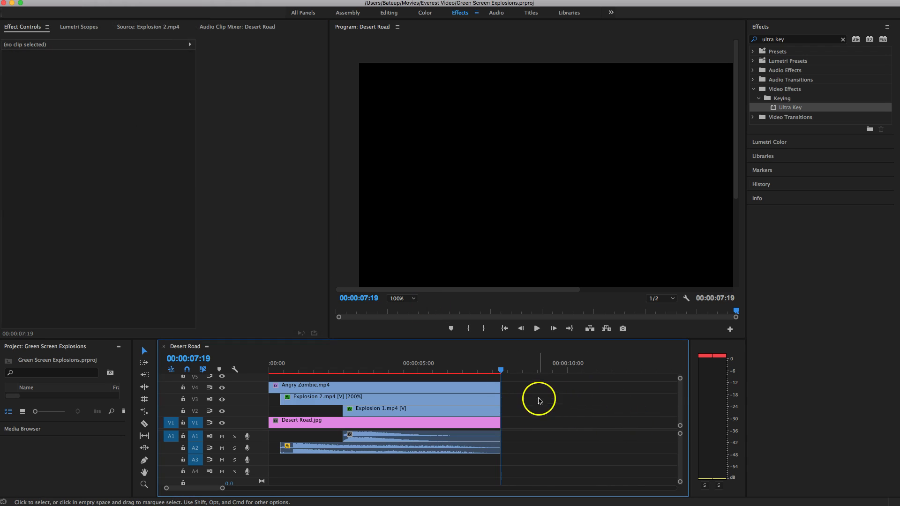
left_click(614, 404)
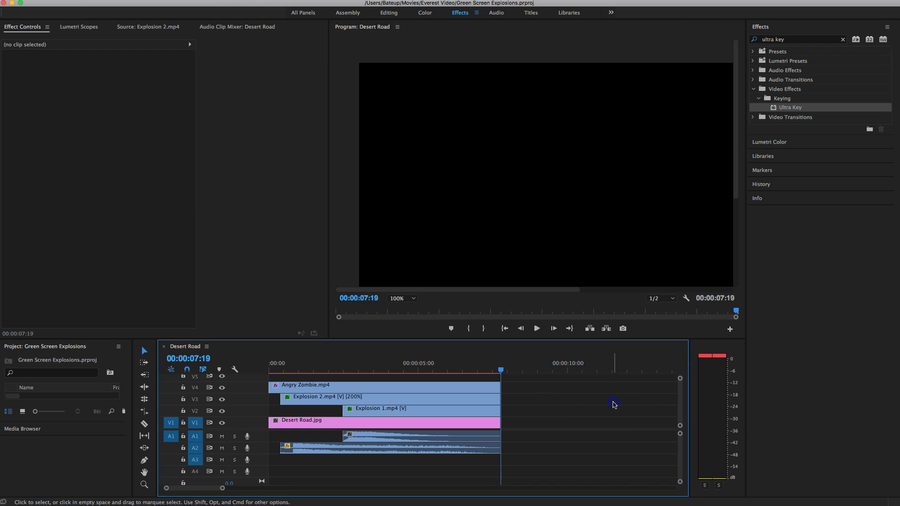
left_click(473, 403)
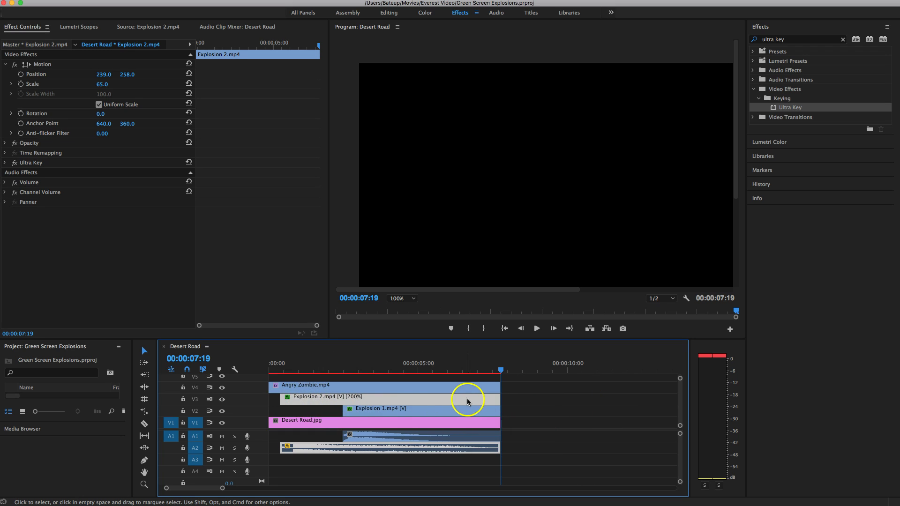
Activate the Desert Road timeline with no clip selected and open its media export settings
left_click(628, 403)
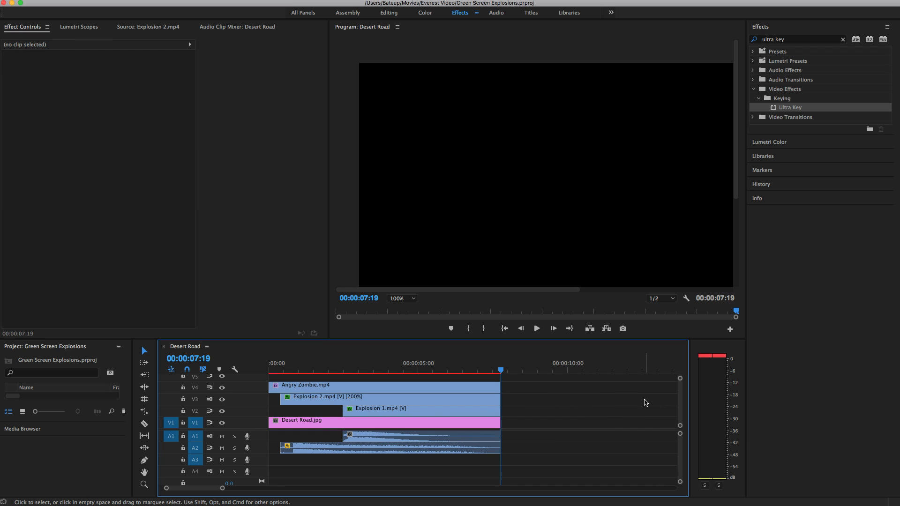
left_click(105, 1)
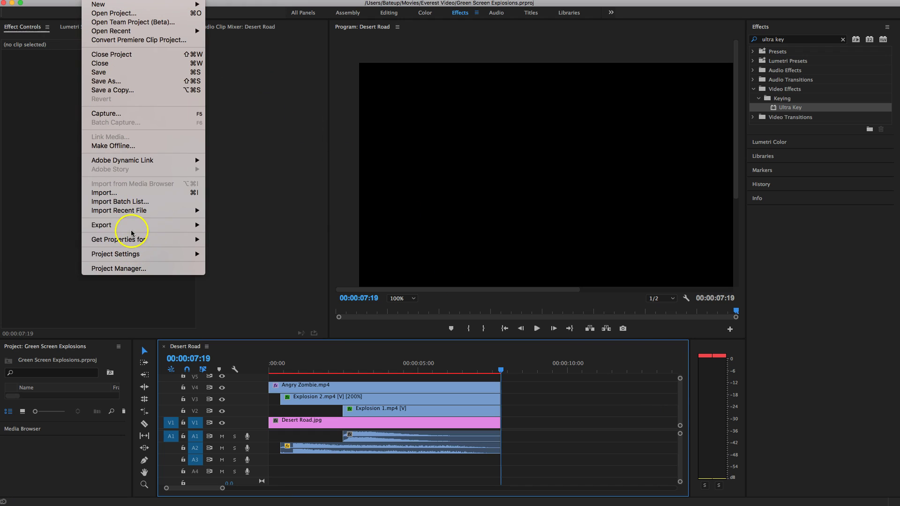
mouse_move(132, 230)
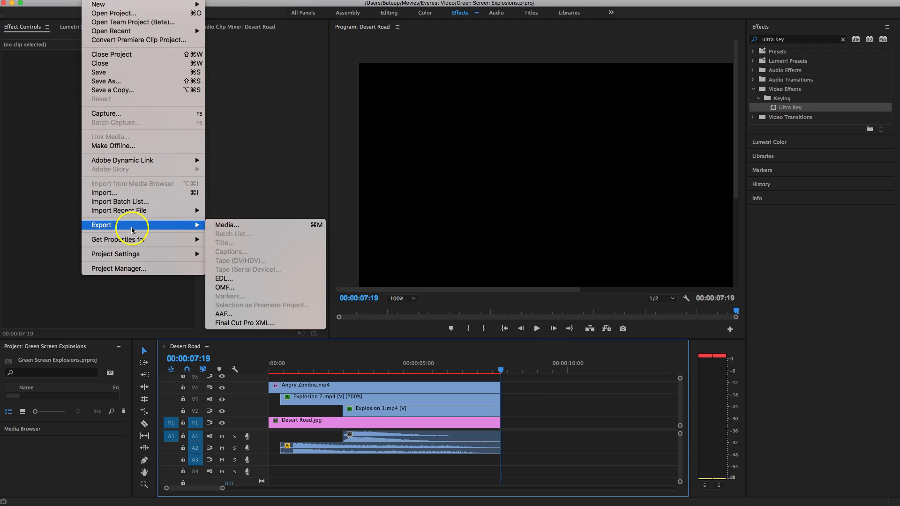
left_click(277, 226)
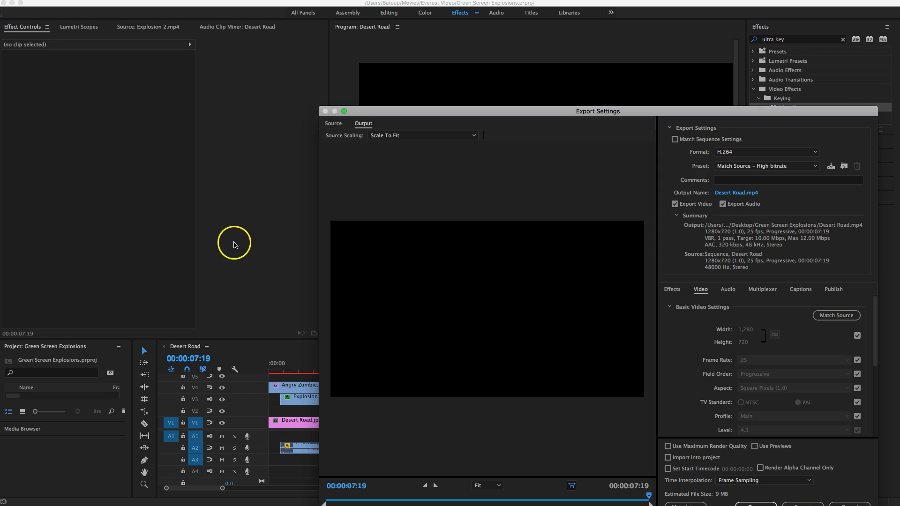
left_click_drag(577, 111, 405, 51)
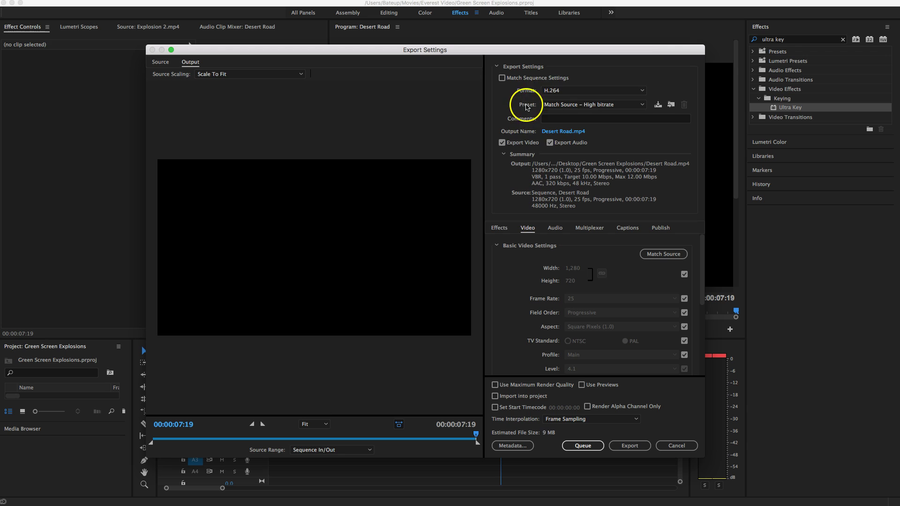
Name the output file Zombie and Explosions in the Green Screen Explosions folder and export the sequence as an H.264 video
left_click(557, 133)
left_click(576, 135)
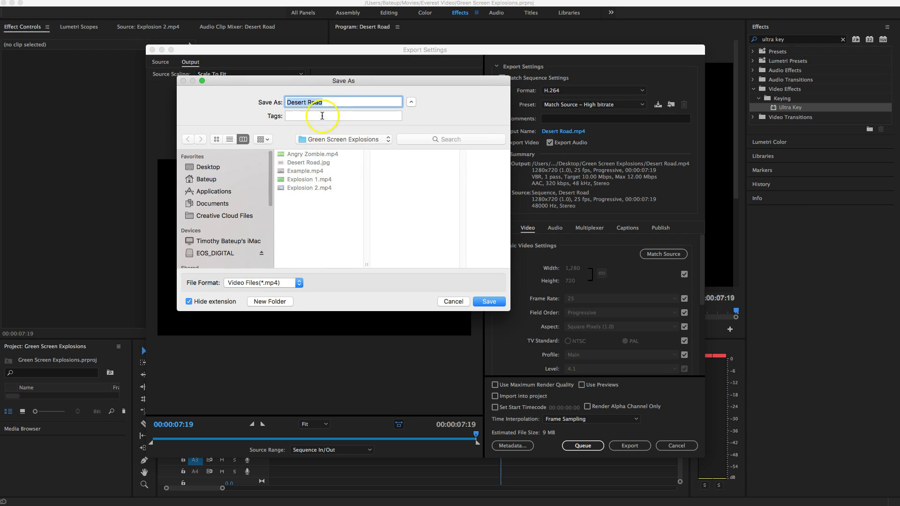
type("Zombie and Explosions")
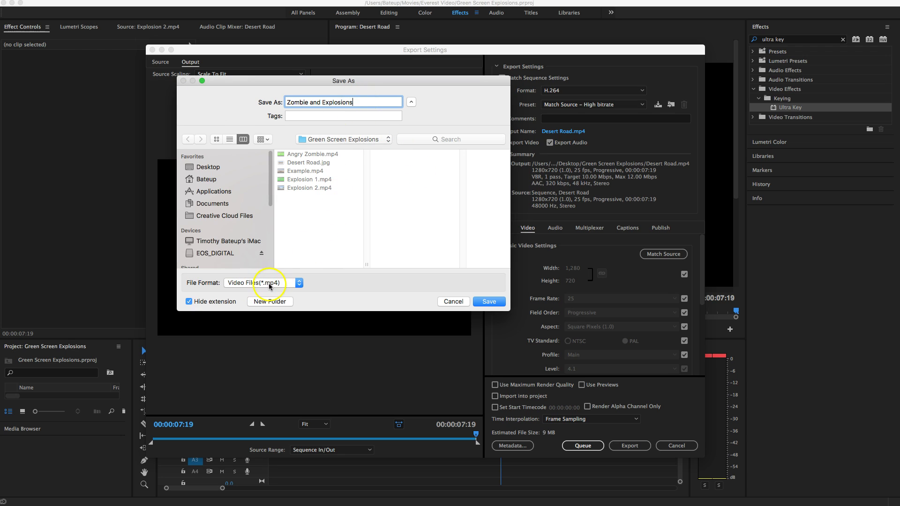
left_click(486, 303)
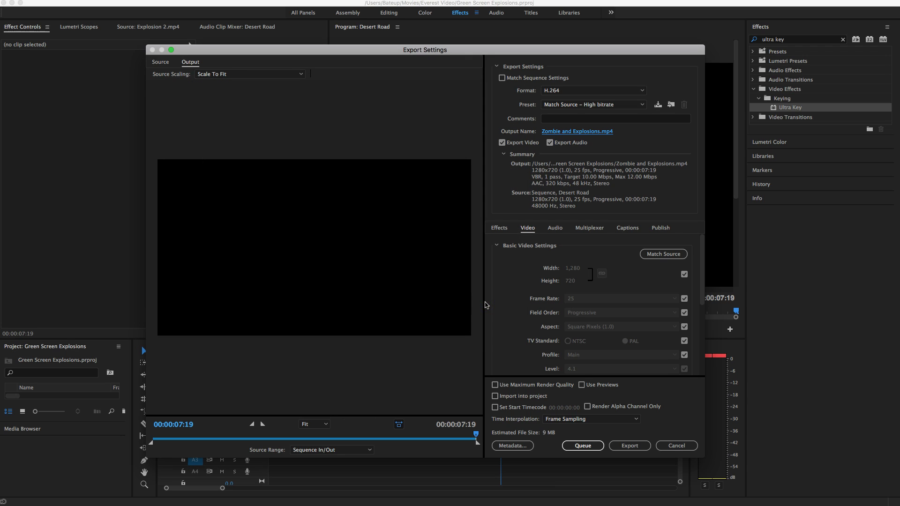
left_click(629, 447)
left_click(630, 446)
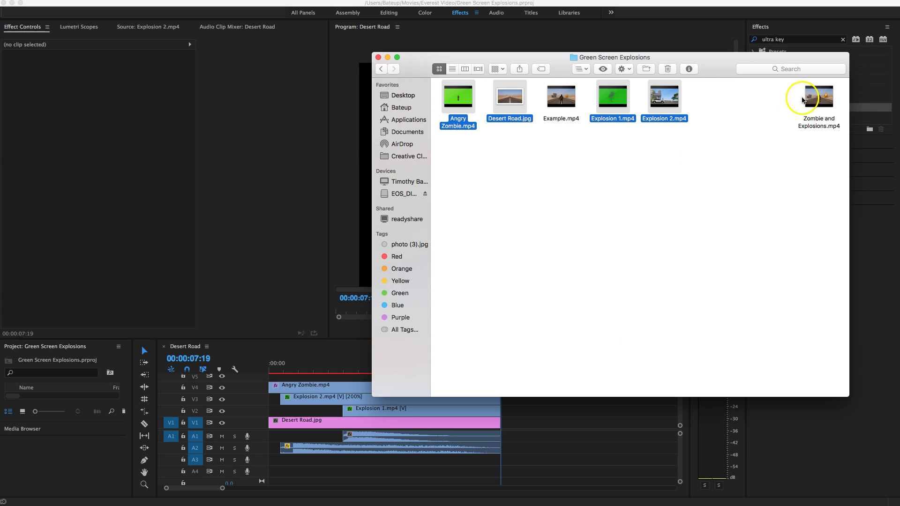
In Finder, move Zombie and Explosions.mp4 below the source clips in the Green Screen Explosions folder and preview it with Quick Look
left_click(815, 123)
left_click_drag(815, 122, 577, 214)
key("space")
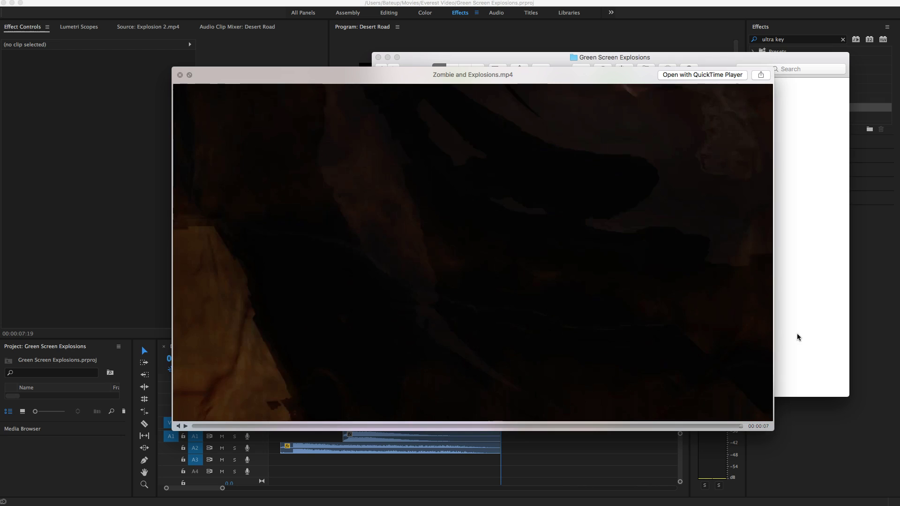
left_click(581, 199)
key("space")
left_click(462, 195)
left_click(512, 194)
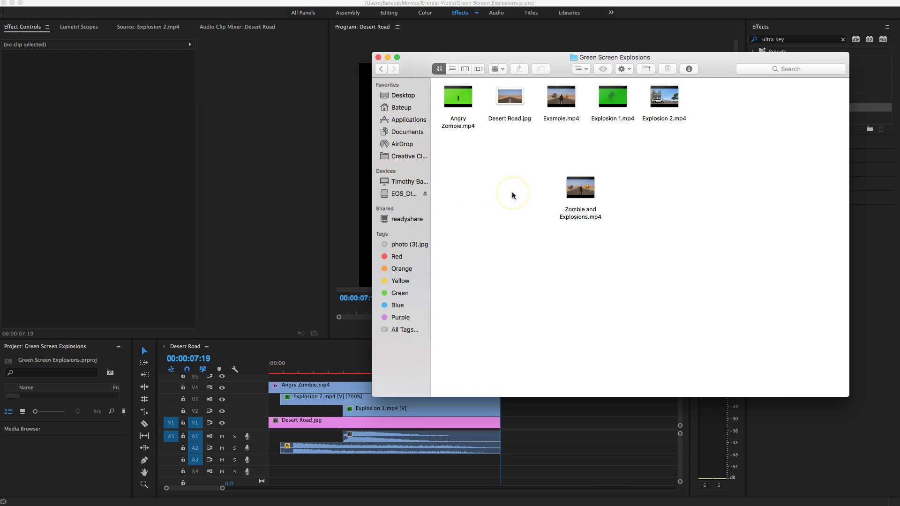
Close the Green Screen Explosions folder window and return to the Premiere Pro project
mouse_move(584, 187)
left_click(644, 196)
left_click(647, 218)
left_click(665, 228)
left_click(378, 57)
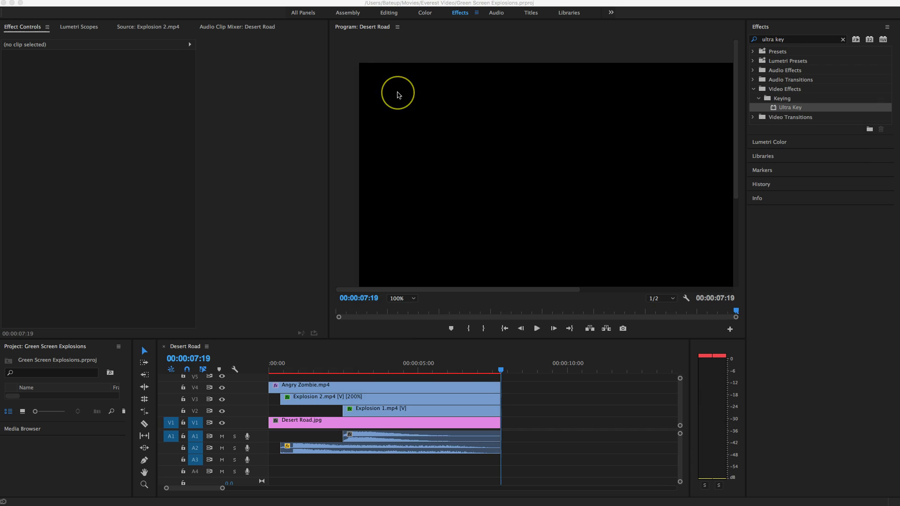